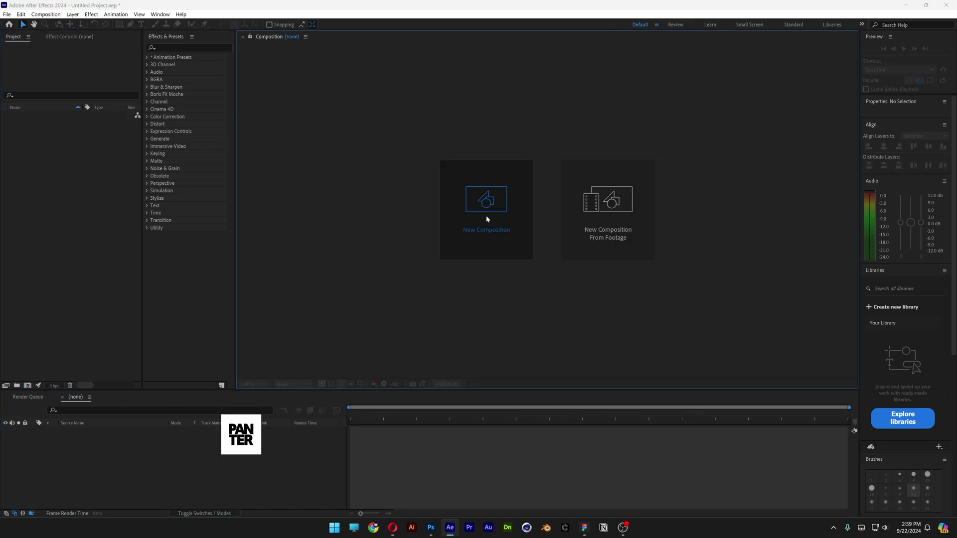
# - Create a composition named TXT from the HD 1920x1080 29.97 fps preset
pyautogui.click(486, 215)
pyautogui.click(511, 167)
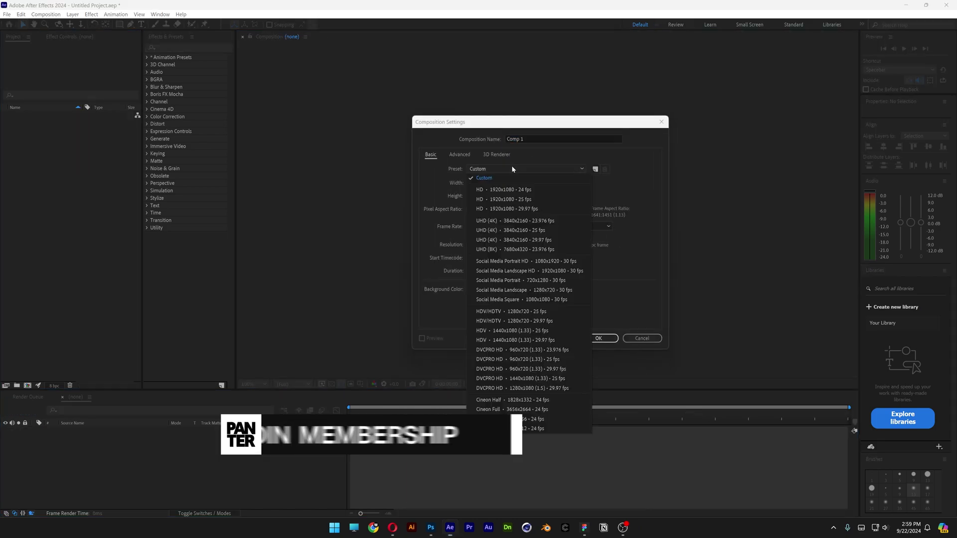
pyautogui.click(514, 209)
pyautogui.moveTo(539, 138); pyautogui.dragTo(399, 138)
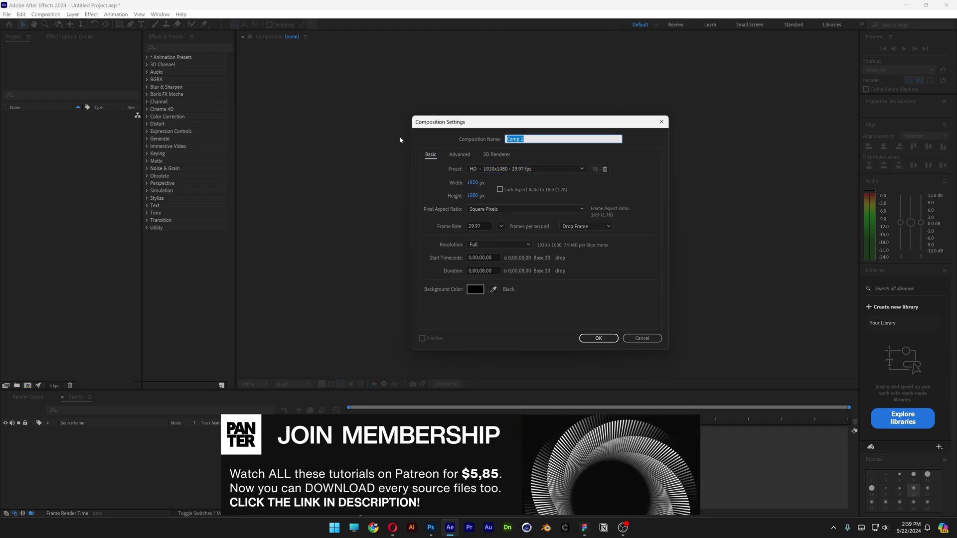
pyautogui.write('TXT')
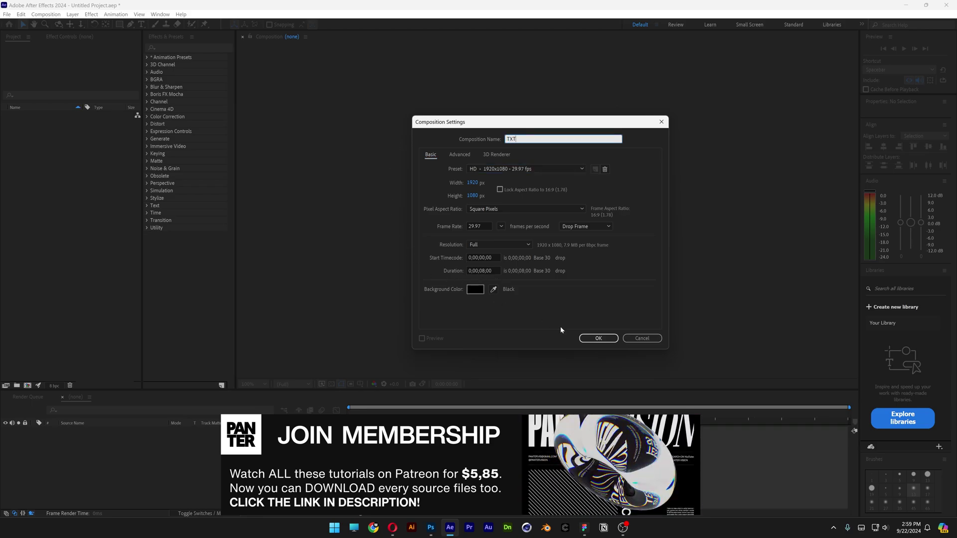
pyautogui.click(602, 339)
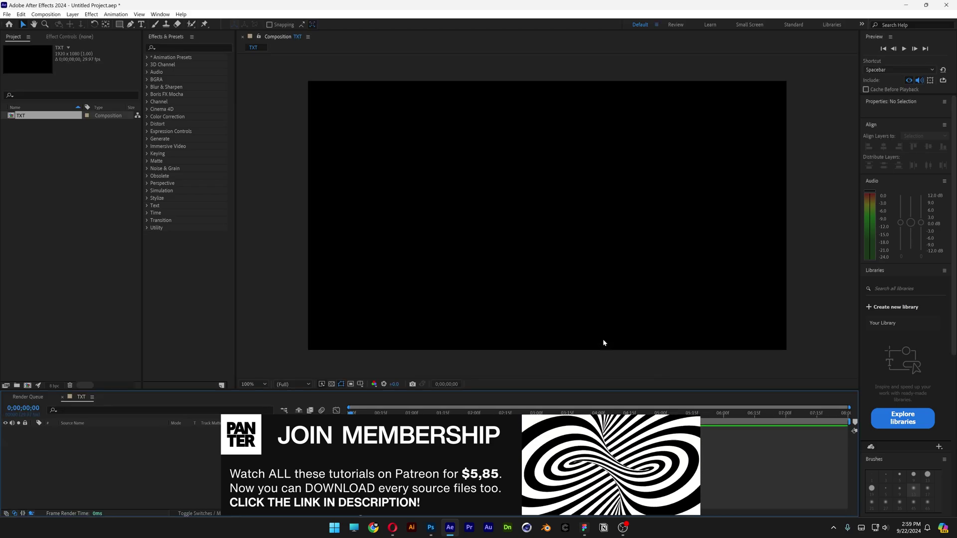
# - Add a text layer with the letter S and set its font to Akira Expanded
pyautogui.click(141, 24)
pyautogui.click(496, 202)
pyautogui.write('S')
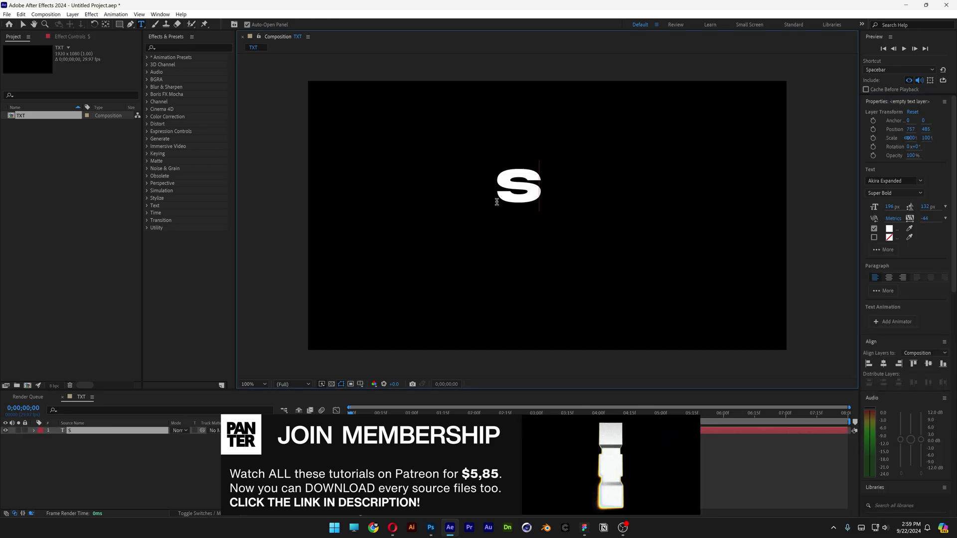
pyautogui.click(902, 180)
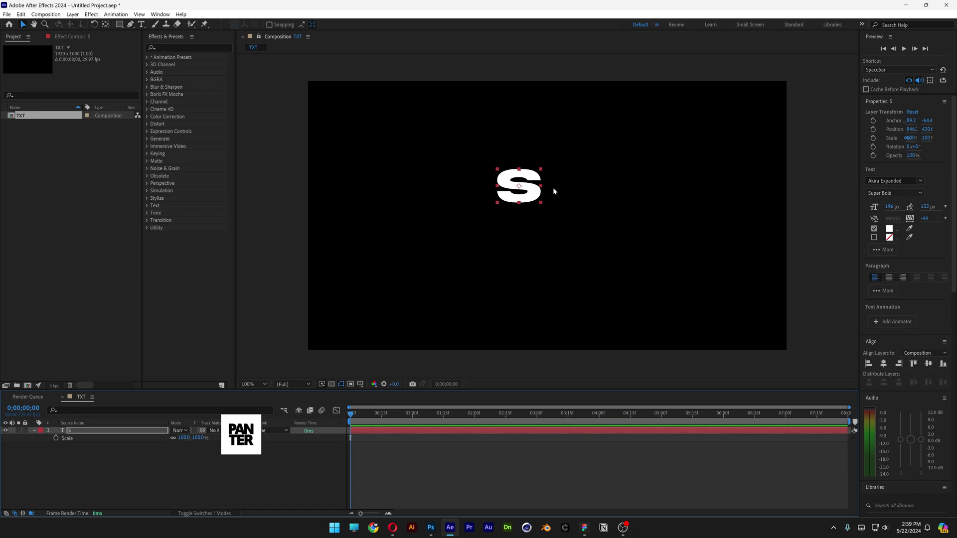
# - Scale the S to about 647% and centre it horizontally and vertically
pyautogui.moveTo(183, 438); pyautogui.dragTo(478, 432)
pyautogui.click(883, 364)
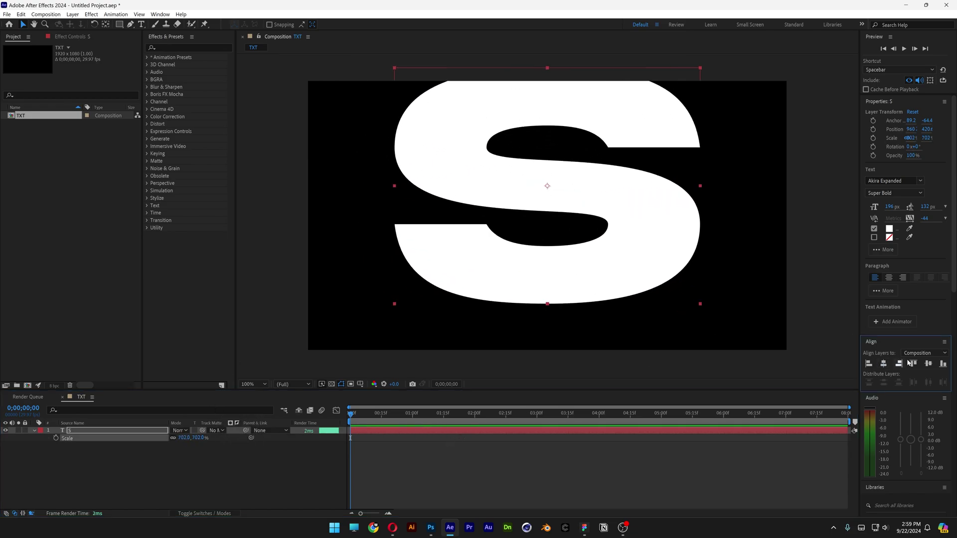
pyautogui.click(928, 364)
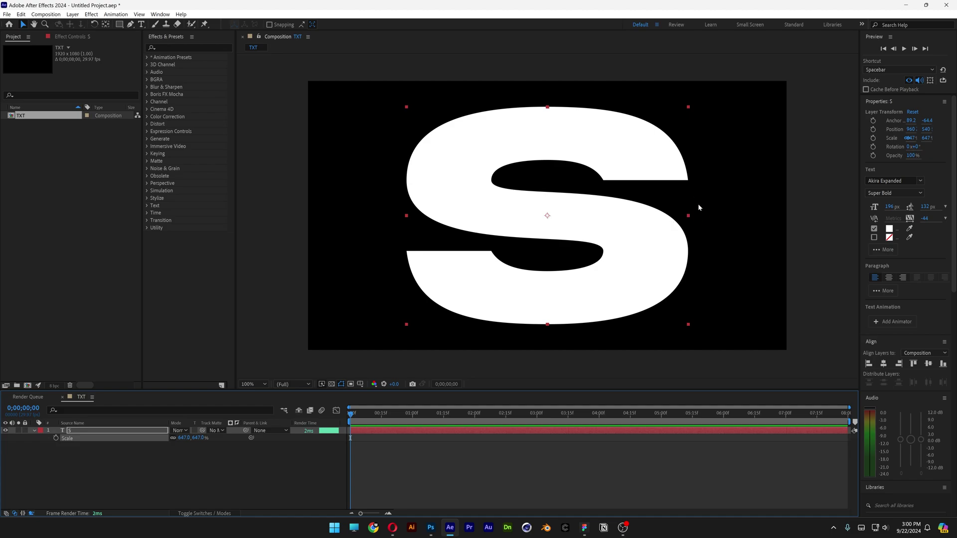
# - Reduce the TXT composition width to 1340 px, keeping the 1080 px height
pyautogui.click(46, 14)
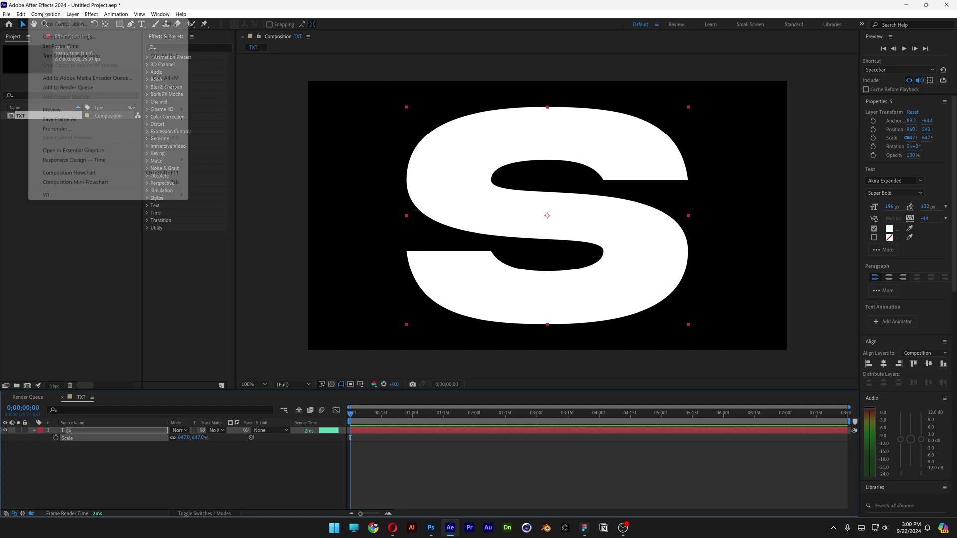
pyautogui.click(67, 37)
pyautogui.moveTo(518, 124); pyautogui.dragTo(217, 116)
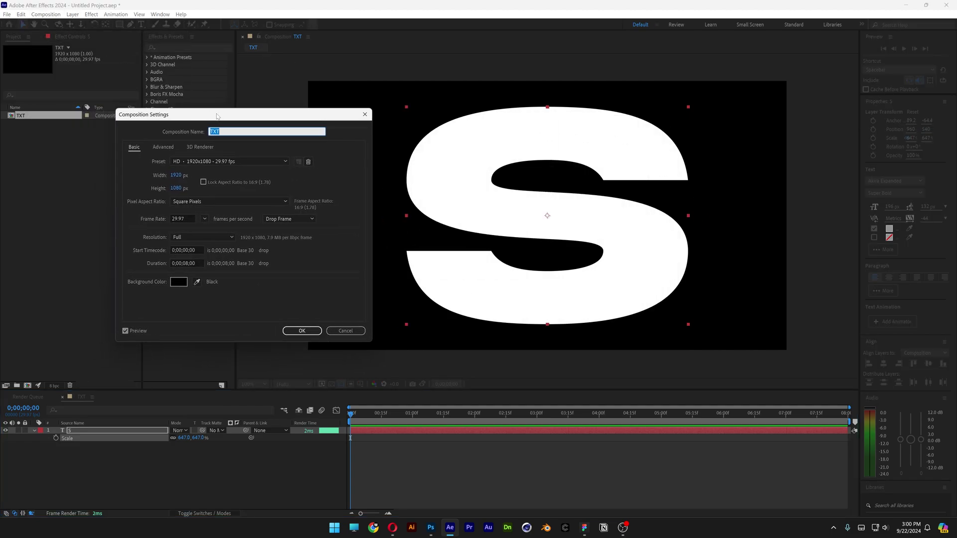
pyautogui.moveTo(178, 176); pyautogui.dragTo(43, 176)
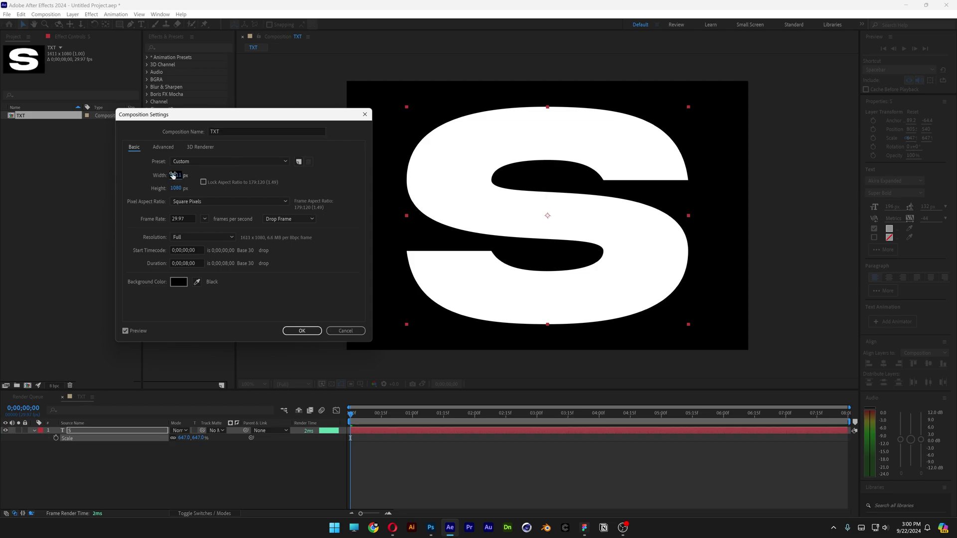
pyautogui.moveTo(173, 174); pyautogui.dragTo(70, 173)
pyautogui.moveTo(178, 177); pyautogui.dragTo(172, 179)
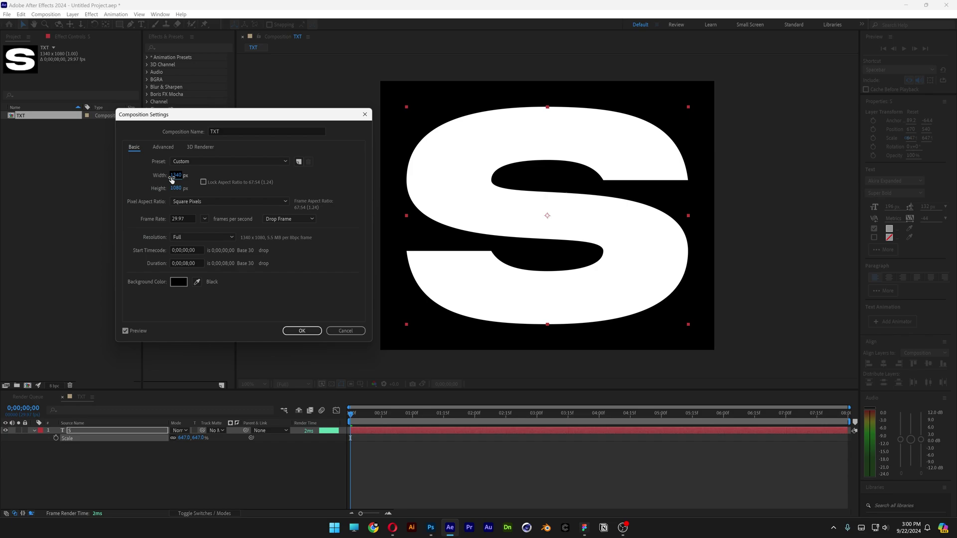
pyautogui.click(302, 330)
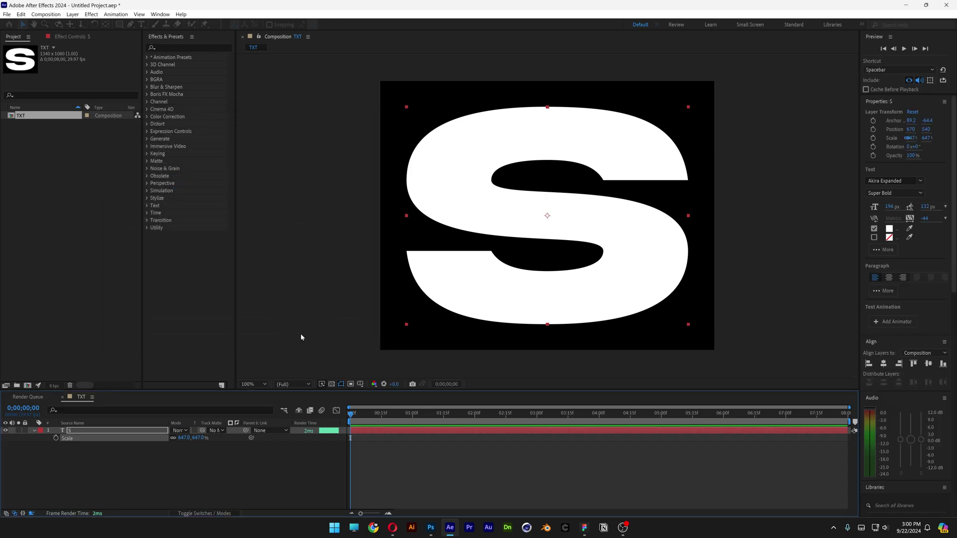
# - Create a composition named Pattern from the HD 1920x1080 29.97 fps preset
pyautogui.rightClick(80, 217)
pyautogui.click(102, 221)
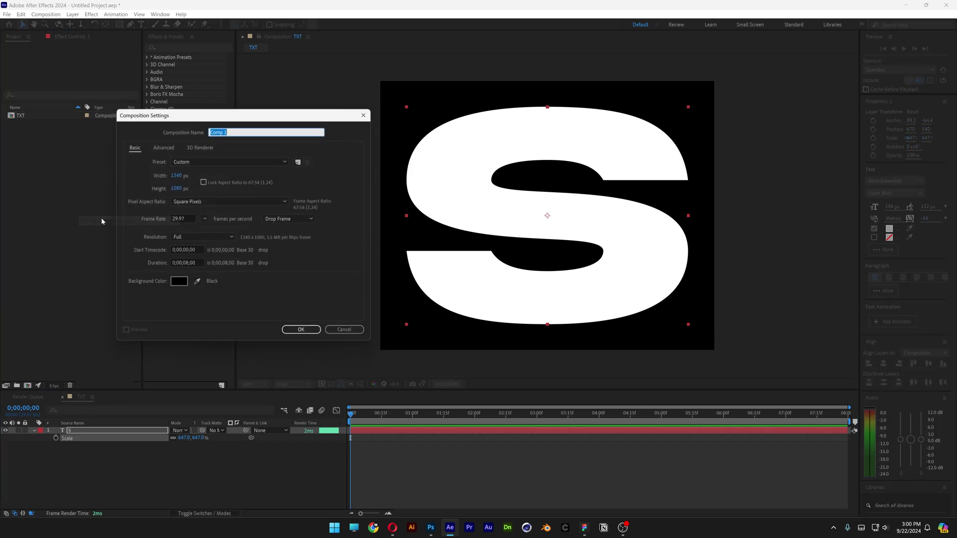
pyautogui.write('Pattern')
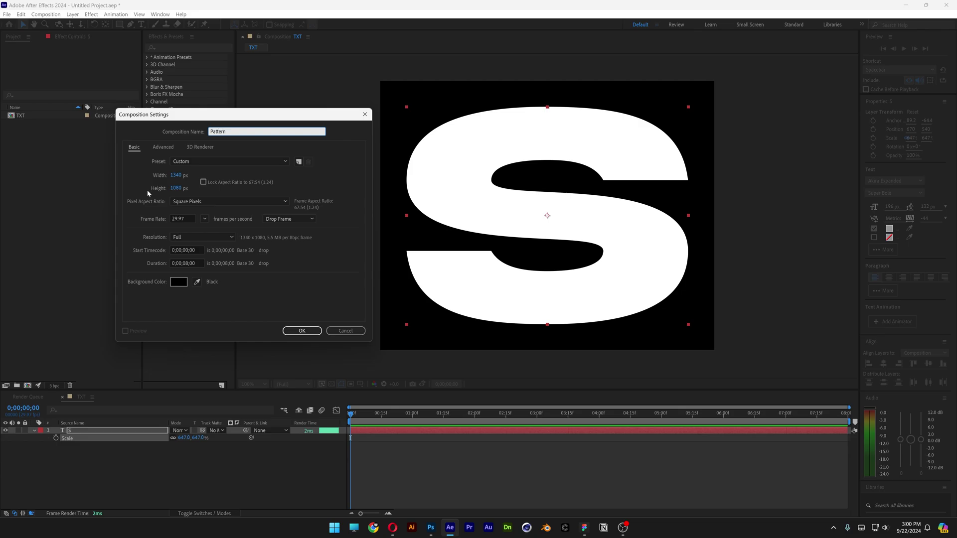
pyautogui.click(229, 161)
pyautogui.click(220, 199)
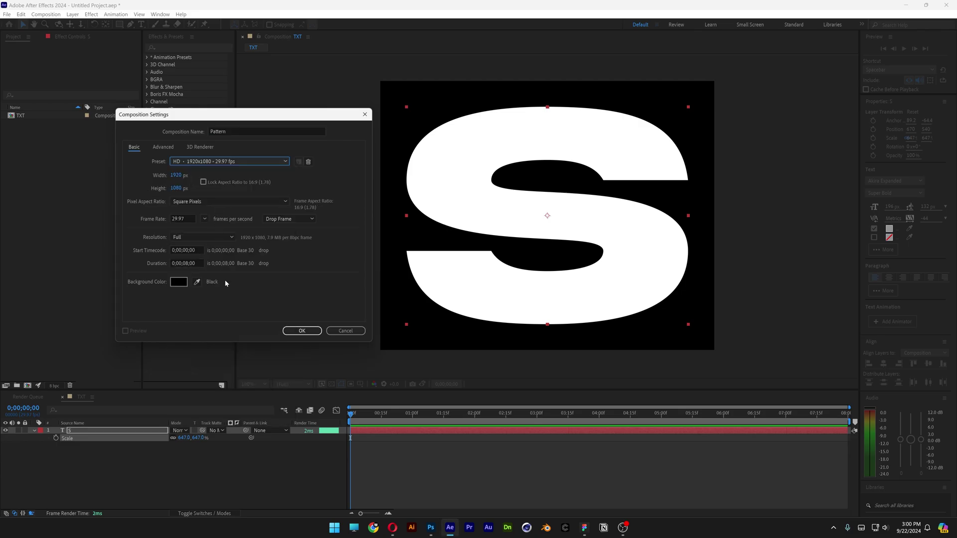
pyautogui.click(300, 330)
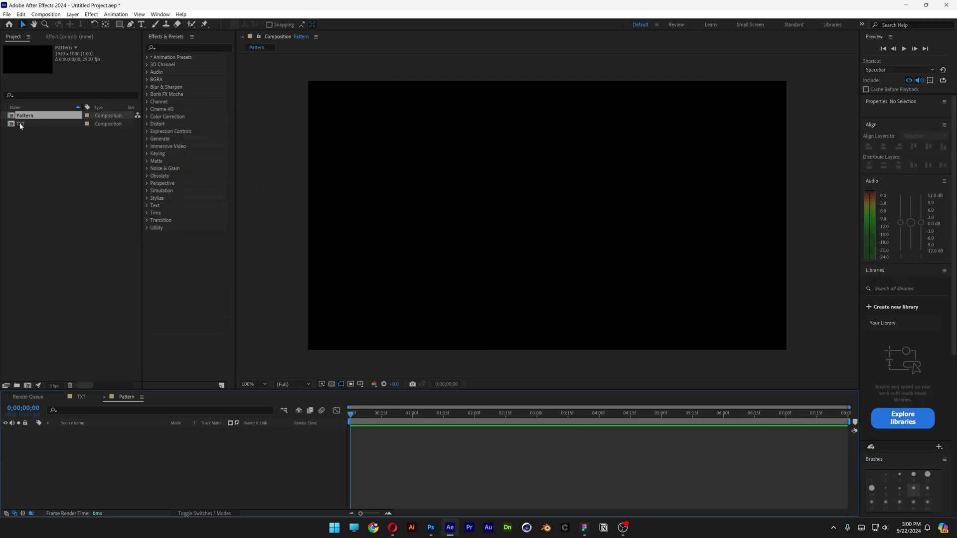
# - Place the TXT comp in Pattern, scale it to -6%, and align it top-left
pyautogui.moveTo(19, 126); pyautogui.dragTo(152, 465)
pyautogui.press('s')
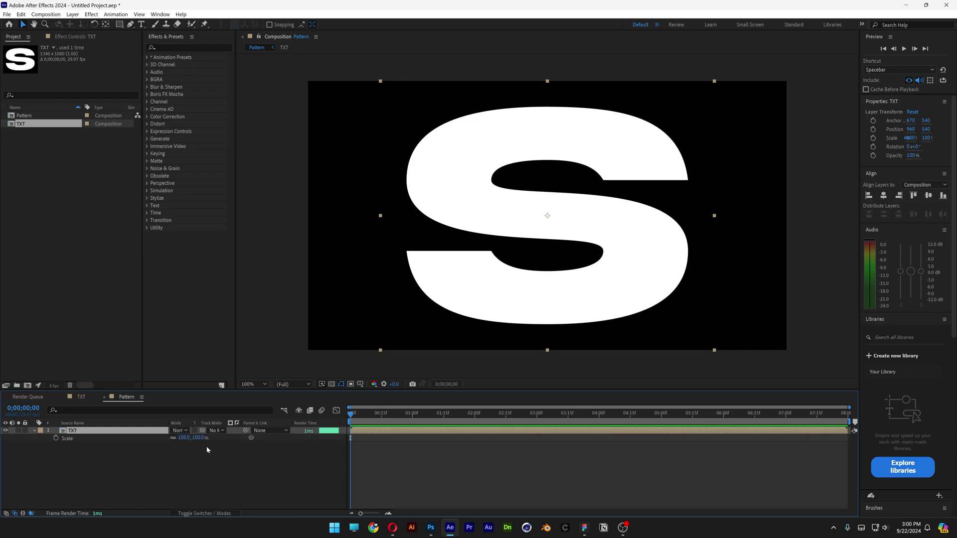
pyautogui.moveTo(184, 438); pyautogui.dragTo(239, 395)
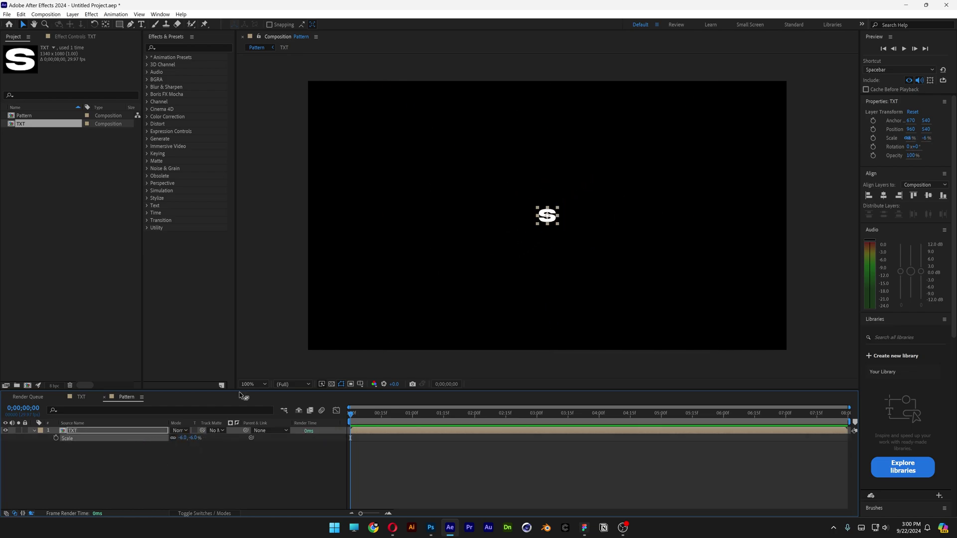
pyautogui.click(868, 195)
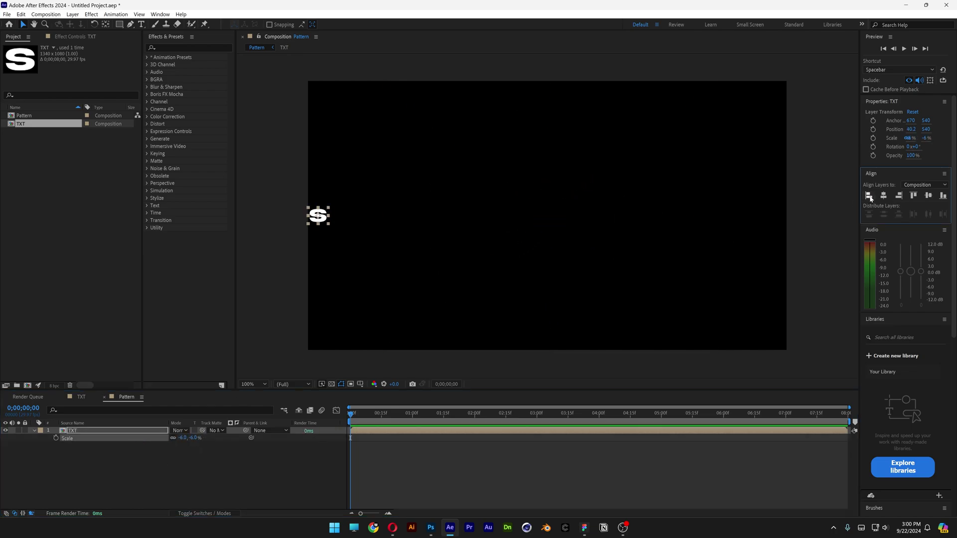
pyautogui.click(913, 195)
# - Apply the CC RepeTile effect to the TXT layer
pyautogui.click(179, 48)
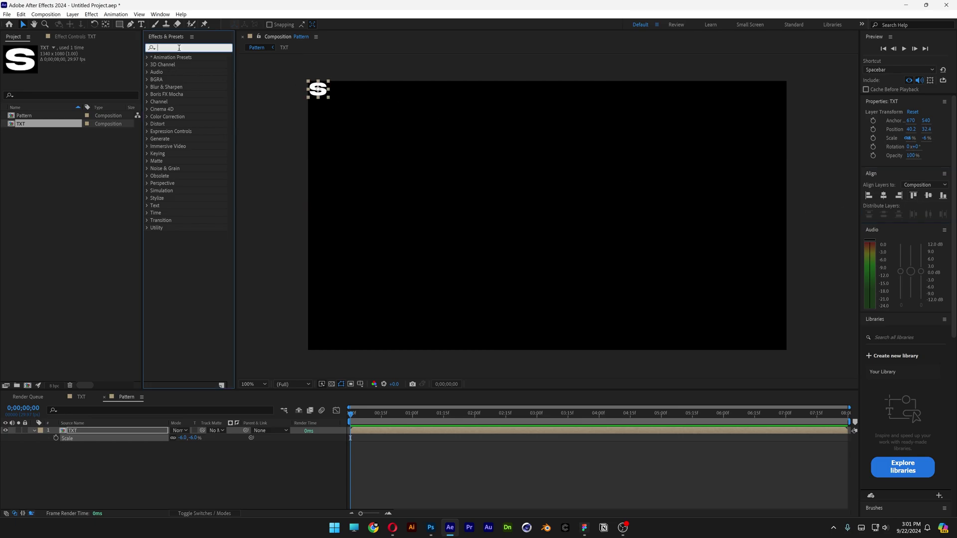
pyautogui.write('repet')
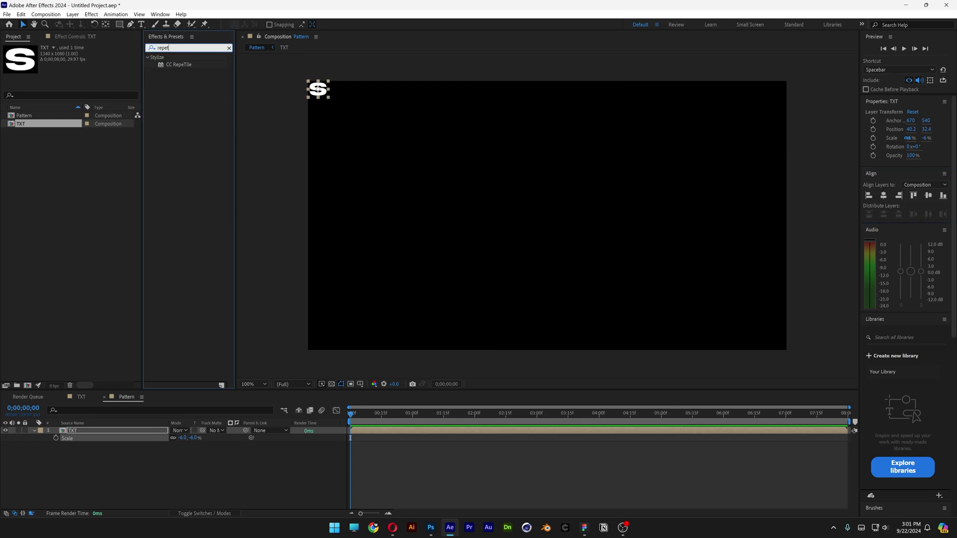
pyautogui.moveTo(178, 65); pyautogui.dragTo(87, 430)
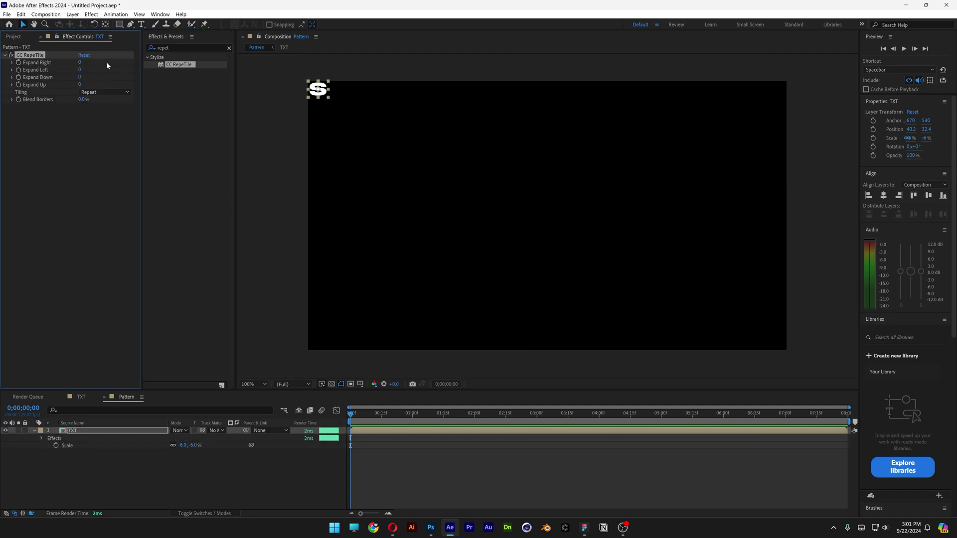
# - Set CC RepeTile's Expand Left to 20000 so the S repeats across the top
pyautogui.moveTo(78, 65); pyautogui.dragTo(679, 111)
pyautogui.moveTo(81, 72); pyautogui.dragTo(914, 79)
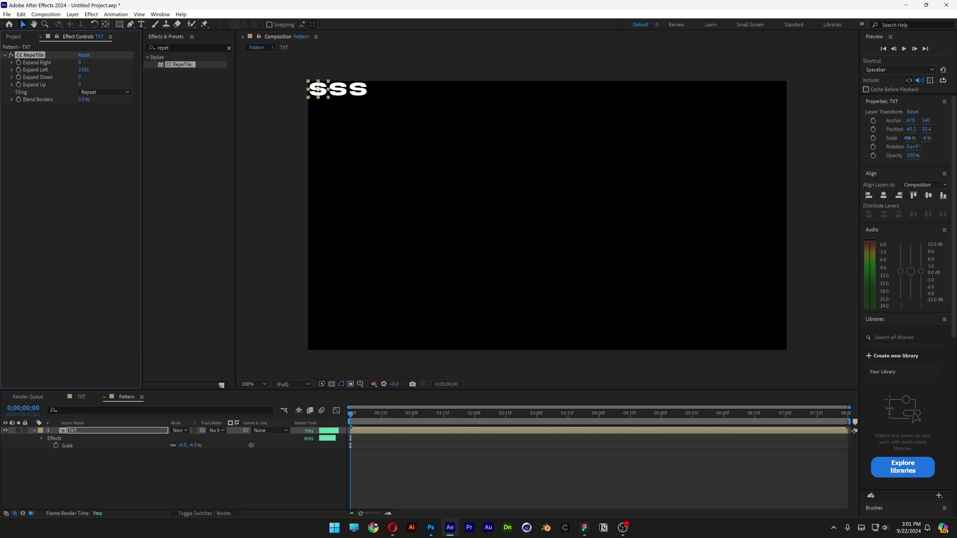
pyautogui.click(102, 81)
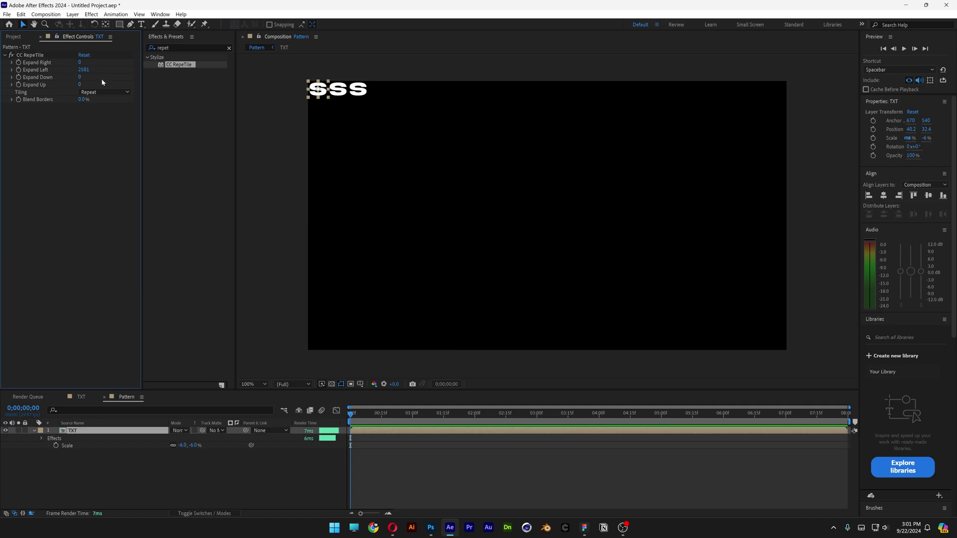
pyautogui.click(83, 69)
pyautogui.write('20000')
pyautogui.press('Return')
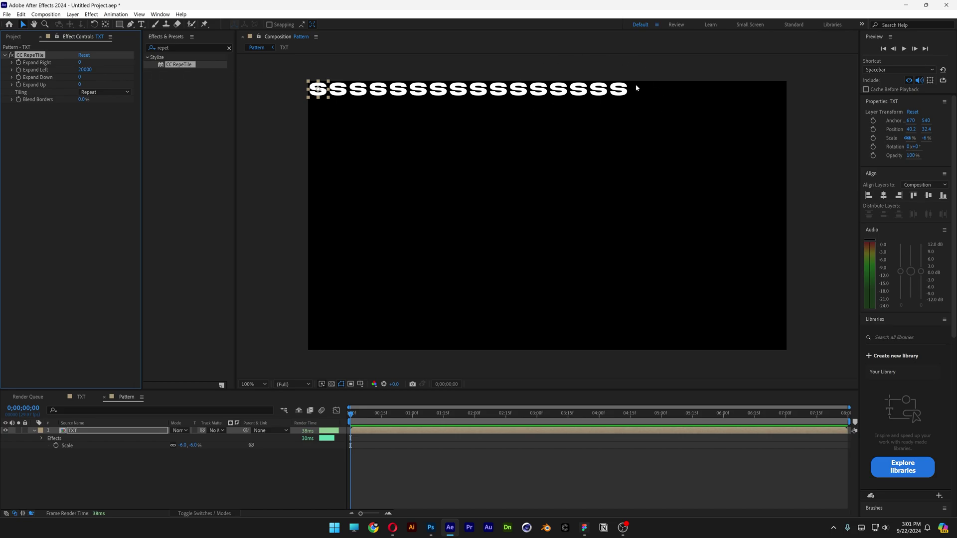
pyautogui.click(582, 94)
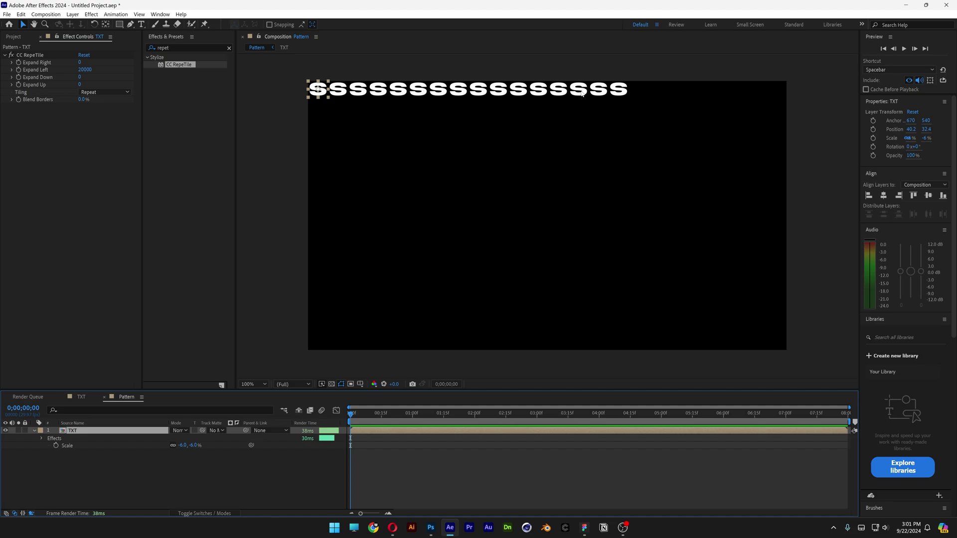
# - Overlay a proportional grid and reduce Expand Left to 14754
pyautogui.click(359, 383)
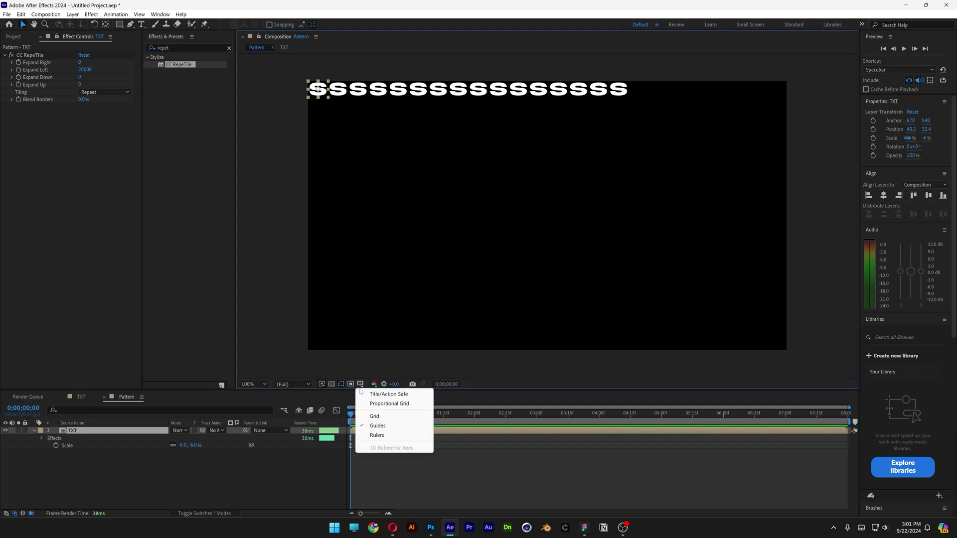
pyautogui.click(407, 404)
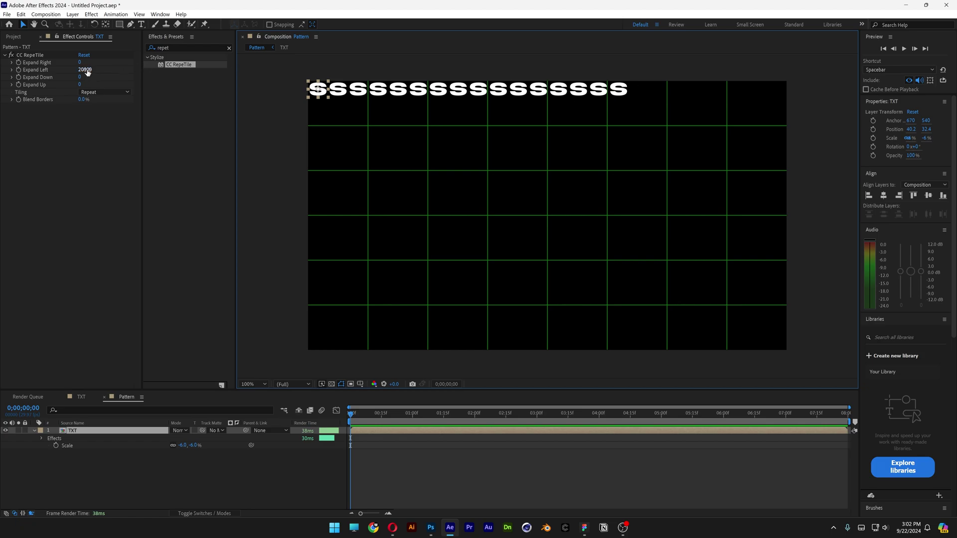
pyautogui.moveTo(85, 69); pyautogui.dragTo(37, 69)
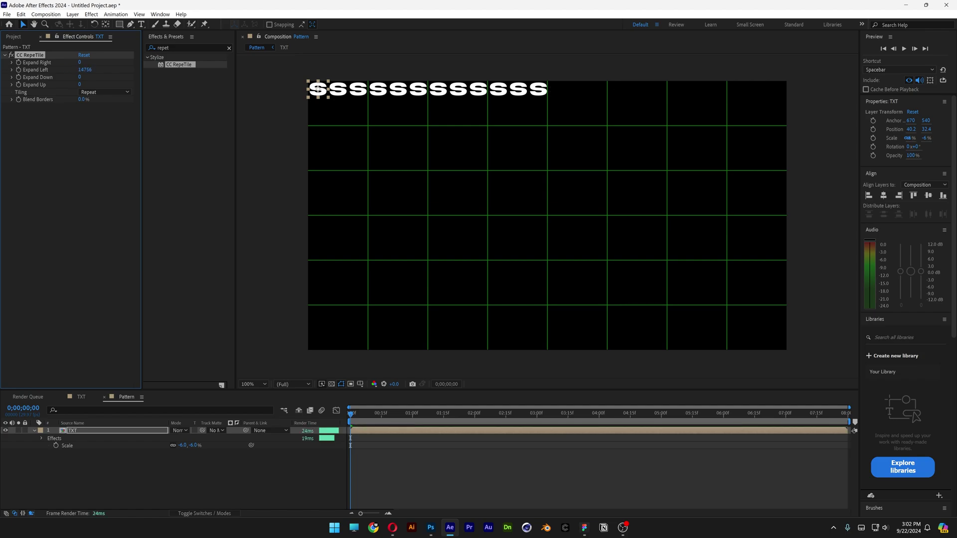
# - Set the TXT layer scale to -5.9% and nudge the S row slightly down and right
pyautogui.click(183, 445)
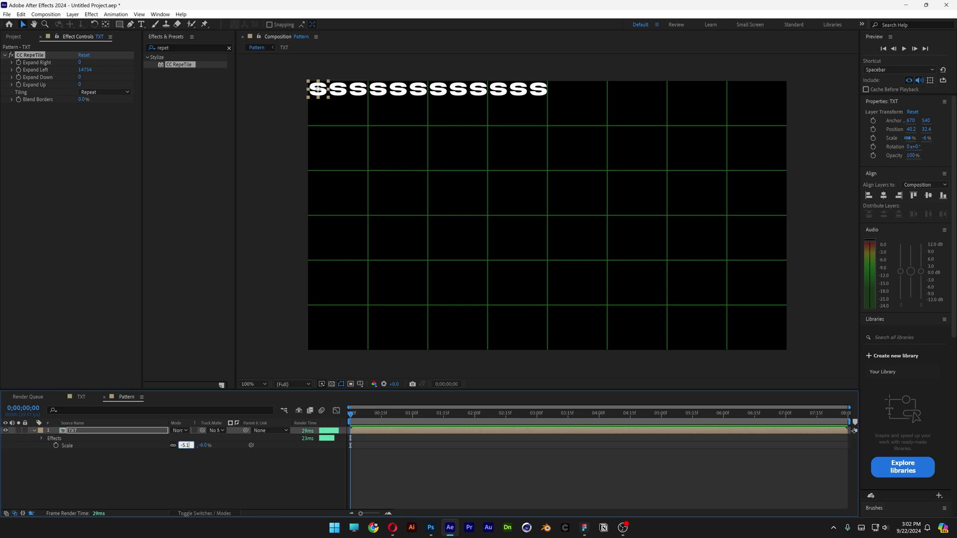
pyautogui.write('-5.1')
pyautogui.press('BackSpace')
pyautogui.write('9')
pyautogui.press('Return')
pyautogui.scroll(1, 532, 122)
pyautogui.moveTo(532, 122); pyautogui.dragTo(740, 341)
pyautogui.moveTo(299, 193); pyautogui.dragTo(301, 197)
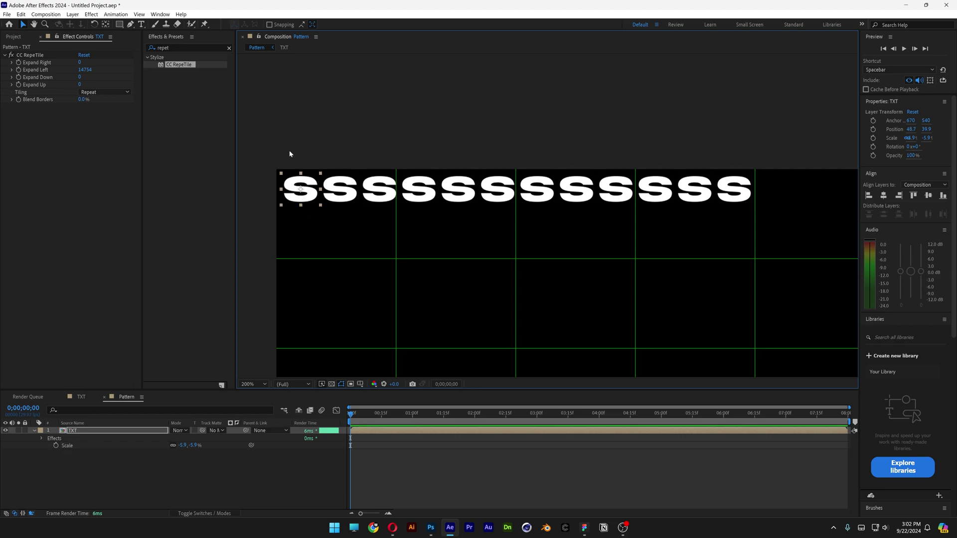
# - Raise CC RepeTile's Expand Up to 17081 so S rows fill Pattern's height
pyautogui.moveTo(80, 77); pyautogui.dragTo(277, 92)
pyautogui.hotkey('ctrl', 'z')
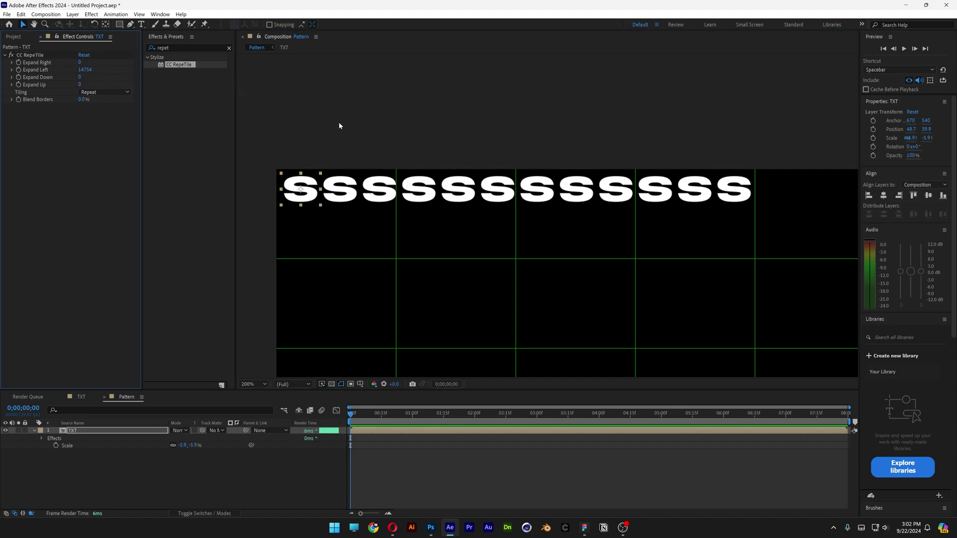
pyautogui.moveTo(82, 87); pyautogui.dragTo(841, 121)
pyautogui.scroll(-1, 447, 233)
pyautogui.moveTo(83, 86); pyautogui.dragTo(205, 88)
pyautogui.click(83, 86)
pyautogui.write('3000')
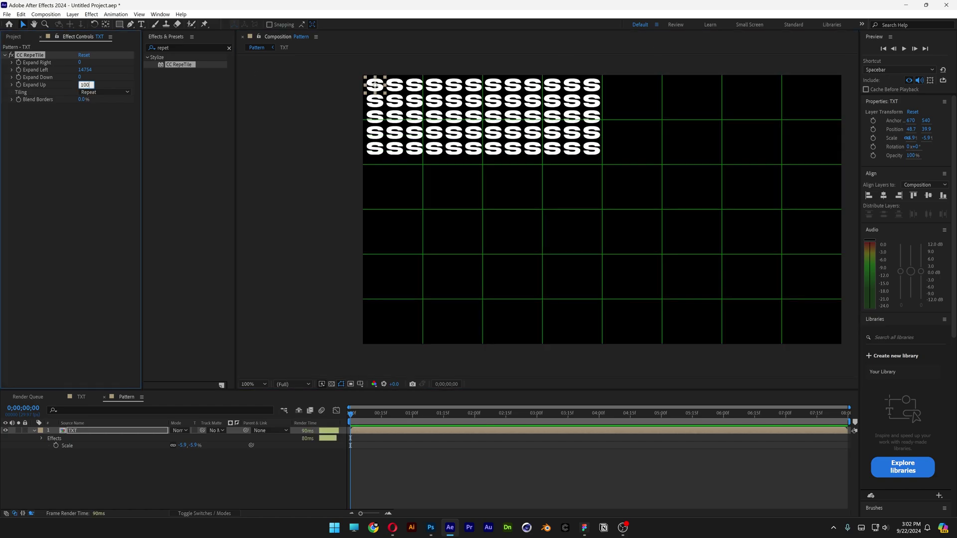
pyautogui.press('Return')
pyautogui.write('1')
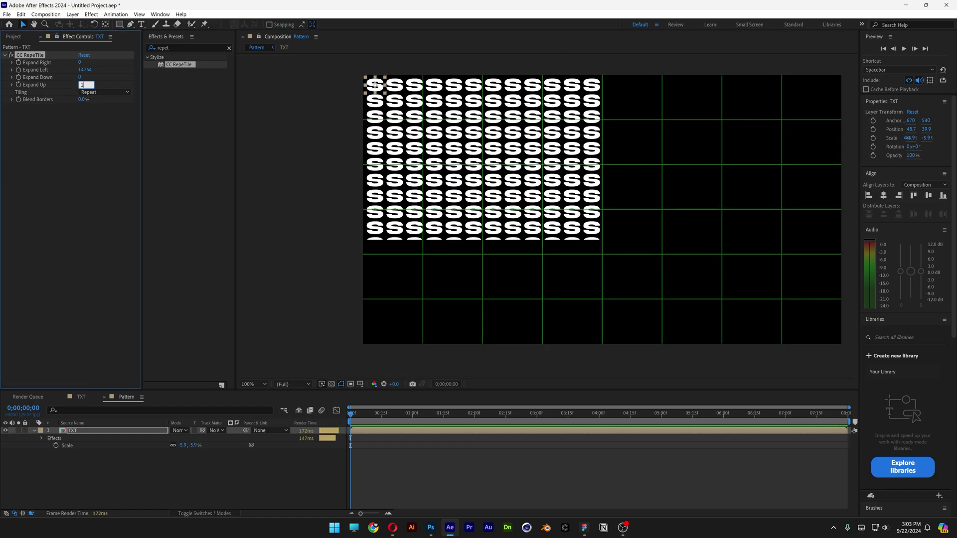
pyautogui.write('5000')
pyautogui.press('Return')
pyautogui.moveTo(84, 85); pyautogui.dragTo(212, 86)
pyautogui.moveTo(344, 110); pyautogui.dragTo(282, 107)
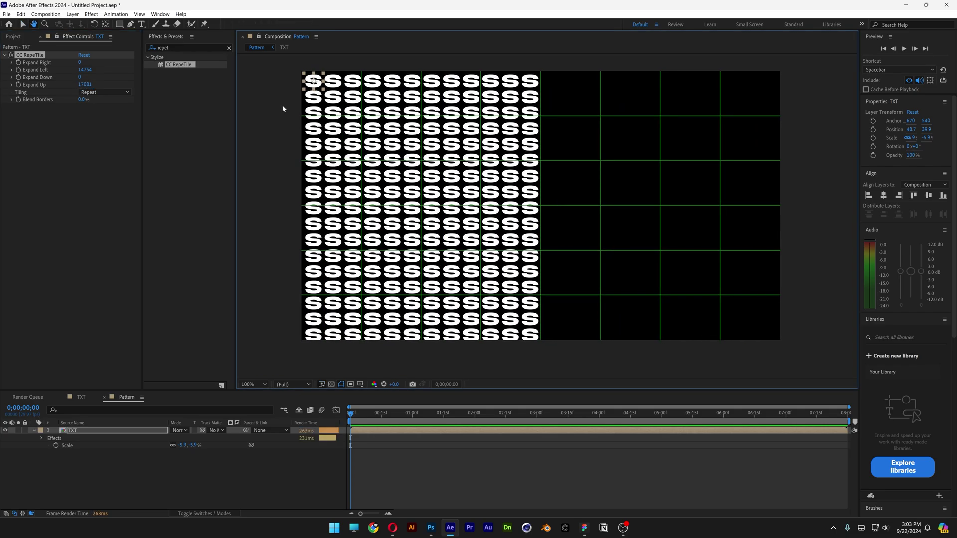
pyautogui.click(46, 14)
# - Set the Pattern composition height to 1103 px
pyautogui.click(73, 36)
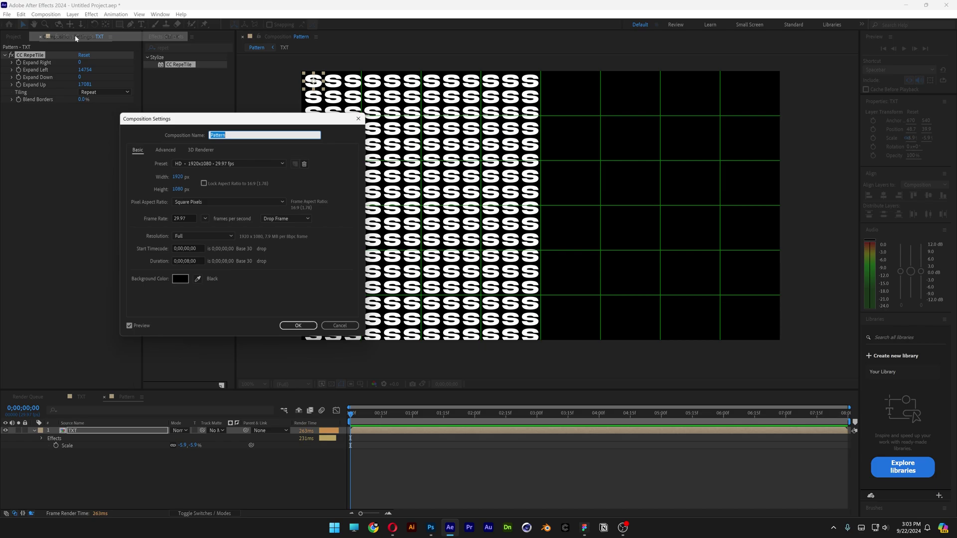
pyautogui.moveTo(118, 175); pyautogui.dragTo(129, 178)
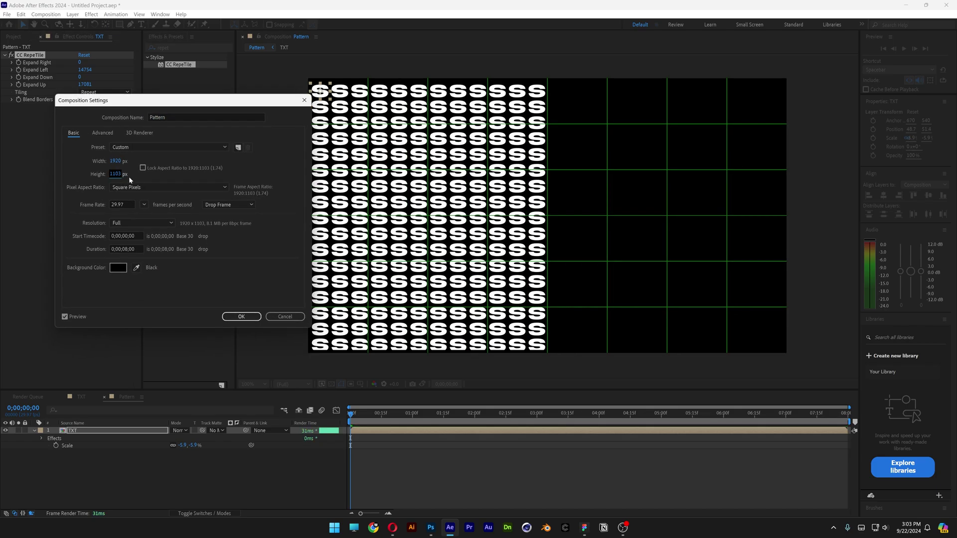
pyautogui.press('Return')
# - Raise Expand Up to 17250 so the S rows cover the bottom edge
pyautogui.scroll(1, 681, 179)
pyautogui.moveTo(409, 125); pyautogui.dragTo(769, 329)
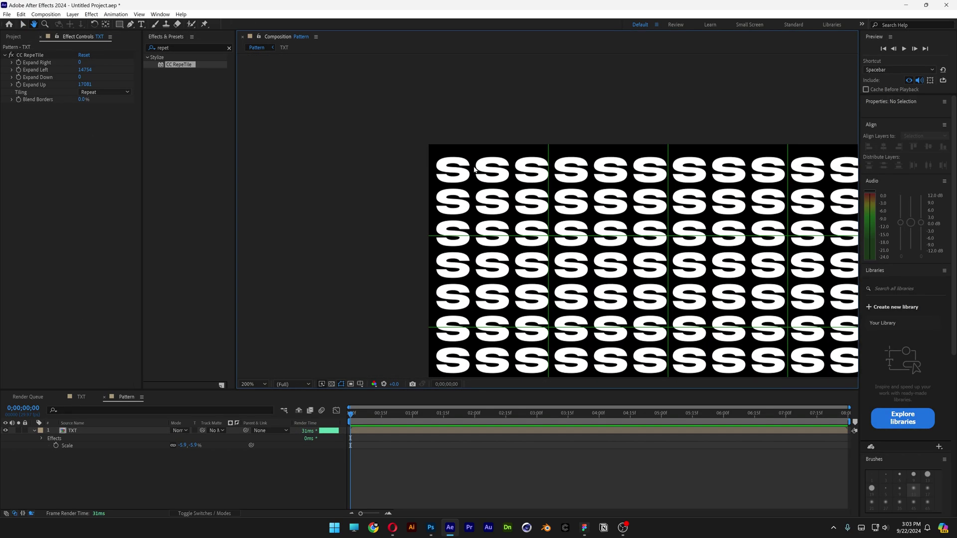
pyautogui.moveTo(457, 173); pyautogui.dragTo(457, 170)
pyautogui.click(397, 267)
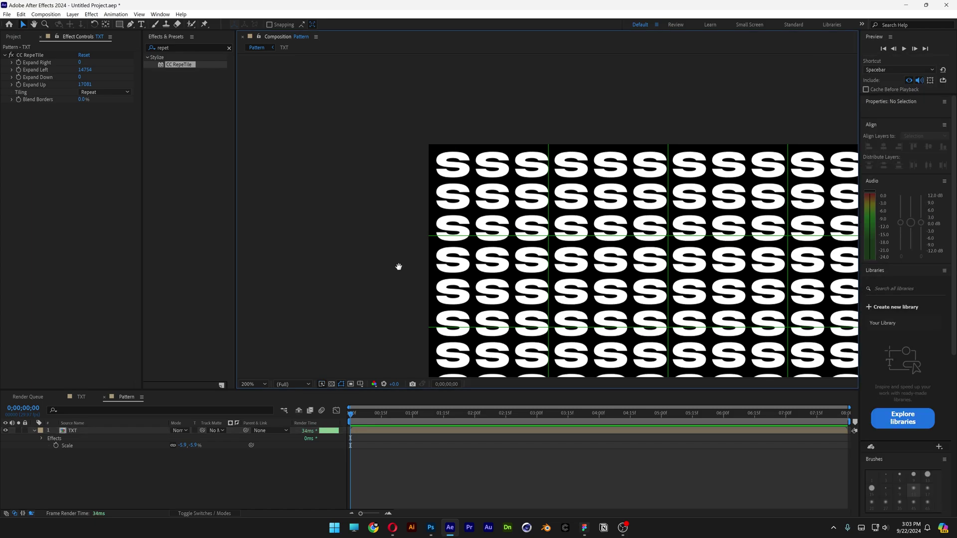
pyautogui.moveTo(425, 347); pyautogui.dragTo(355, 242)
pyautogui.moveTo(359, 355); pyautogui.dragTo(375, 201)
pyautogui.moveTo(382, 236); pyautogui.dragTo(363, 216)
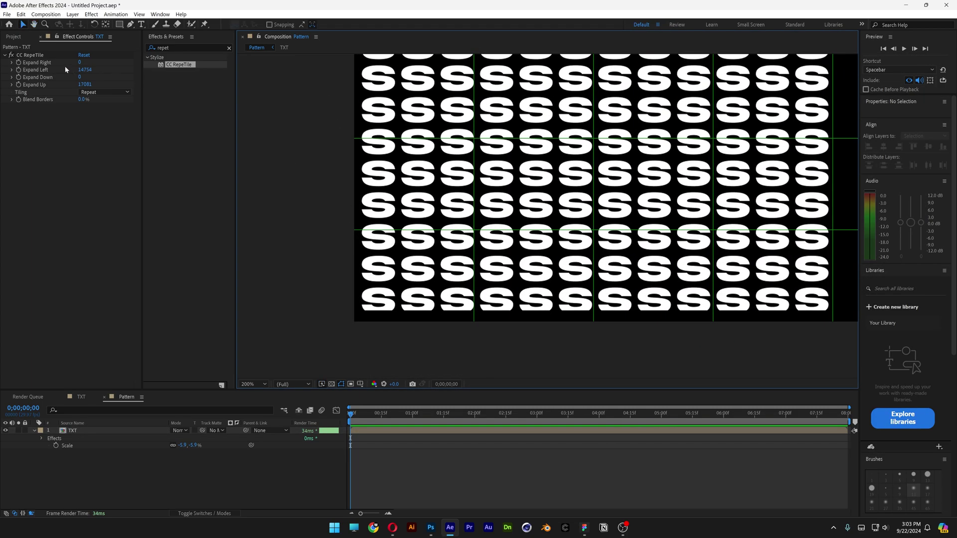
pyautogui.moveTo(85, 85); pyautogui.dragTo(168, 88)
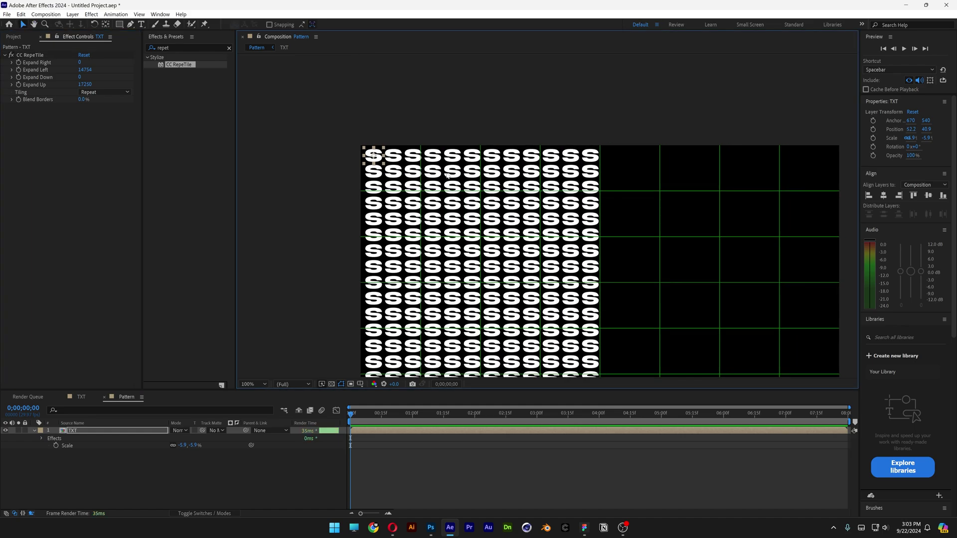
pyautogui.press('Left')
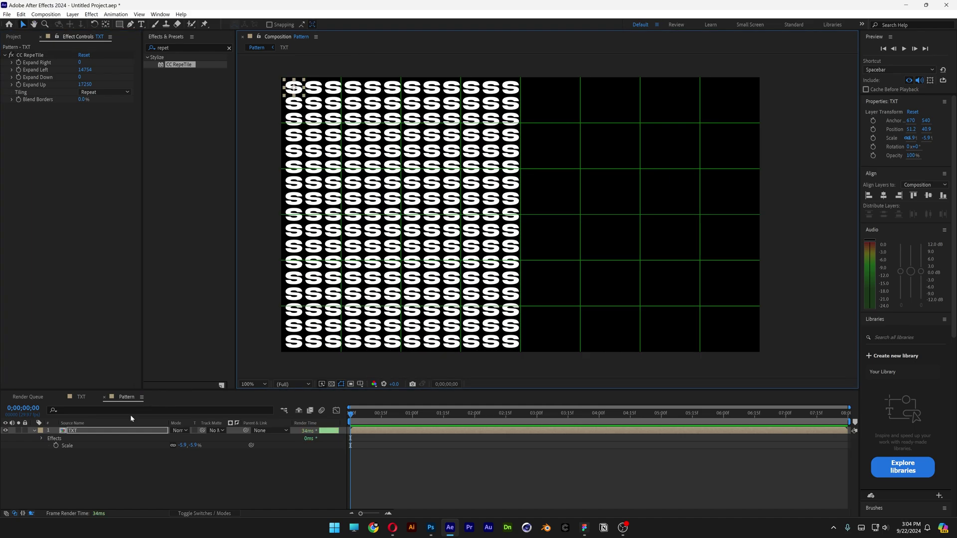
# - Duplicate the TXT layer, shift it right to fill the gap, and hide the proportional grid
pyautogui.click(88, 432)
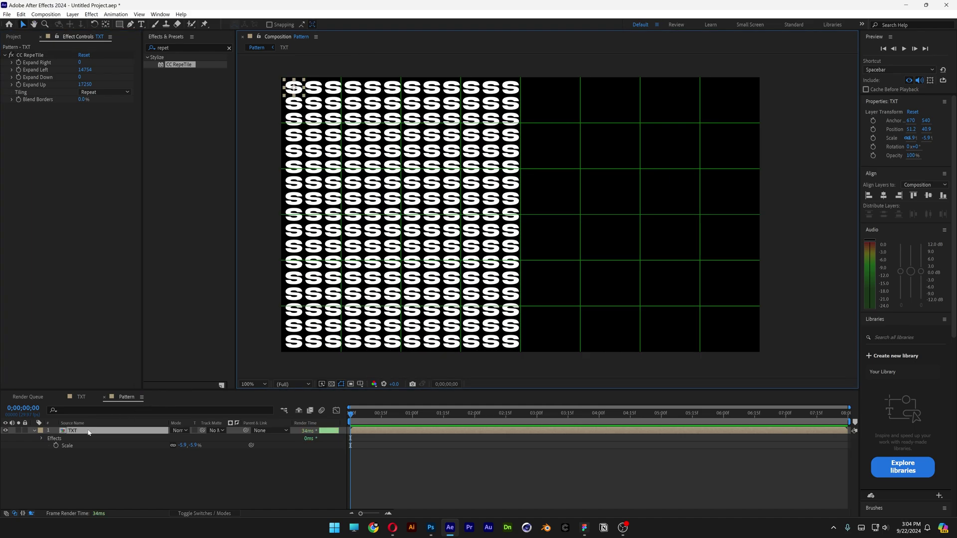
pyautogui.hotkey('ctrl', 'd')
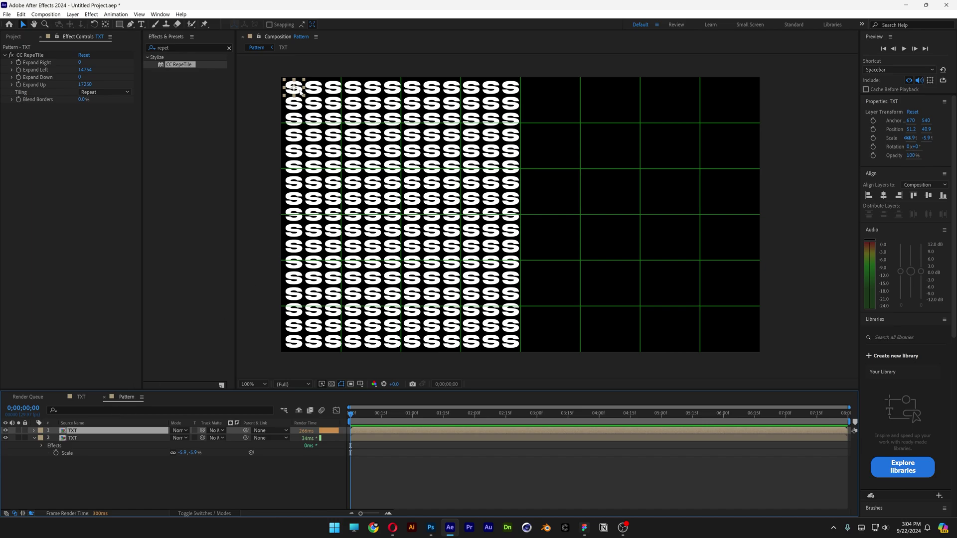
pyautogui.moveTo(300, 92); pyautogui.dragTo(536, 104)
pyautogui.click(689, 176)
pyautogui.click(373, 383)
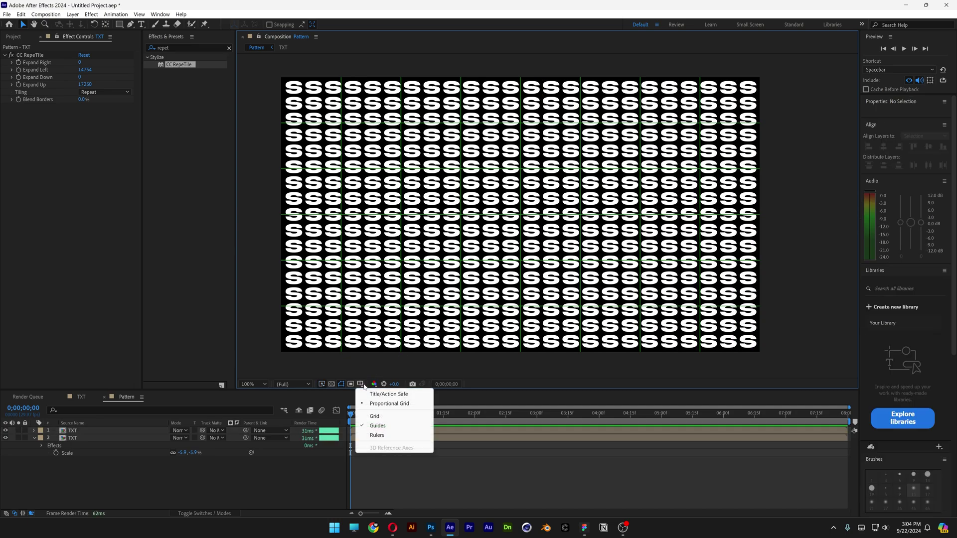
pyautogui.click(416, 395)
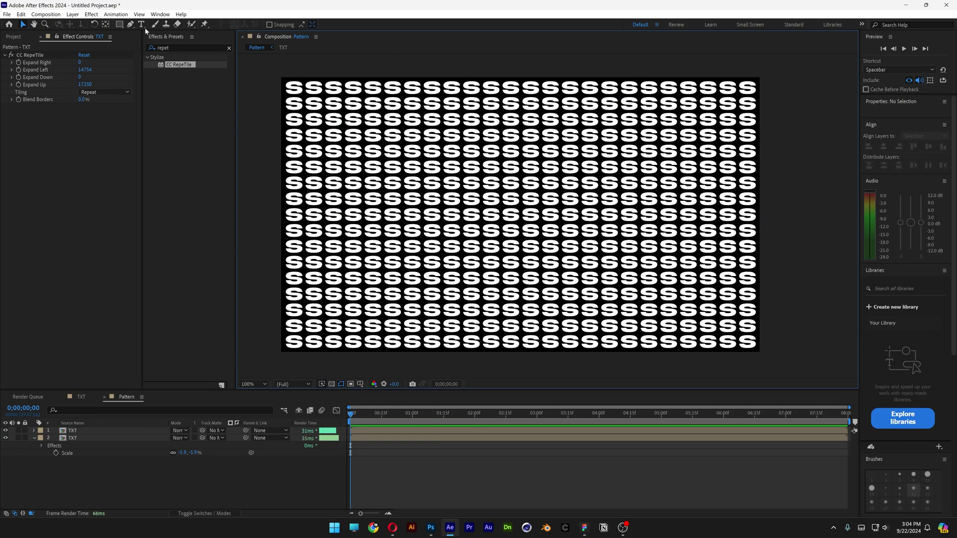
# - Create a 1920x1103 composition named Final Comp
pyautogui.click(14, 36)
pyautogui.rightClick(68, 190)
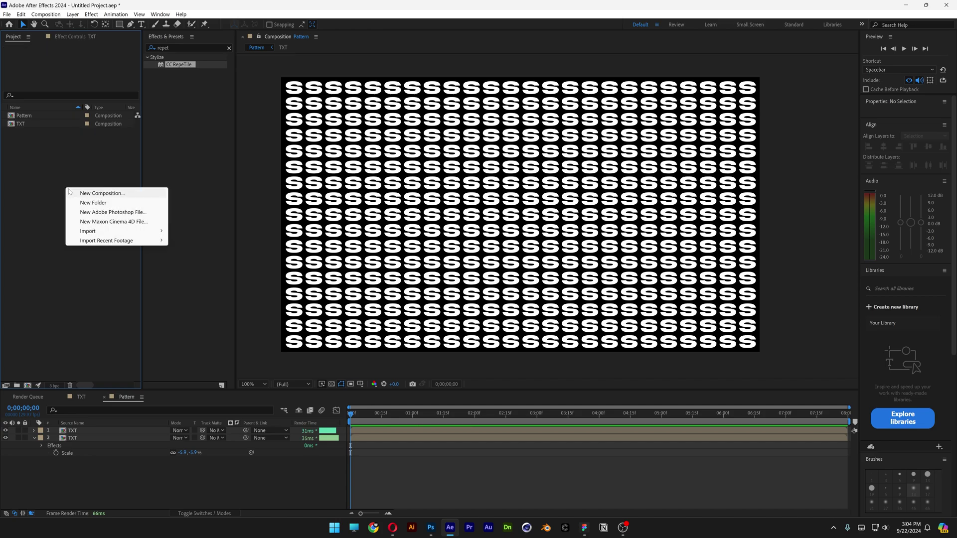
pyautogui.click(99, 193)
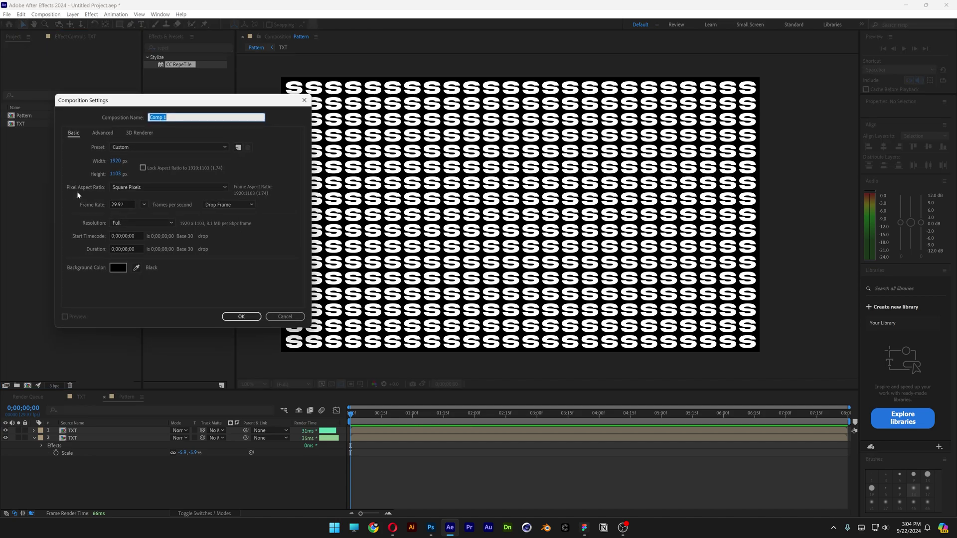
pyautogui.write('Final')
pyautogui.click(119, 173)
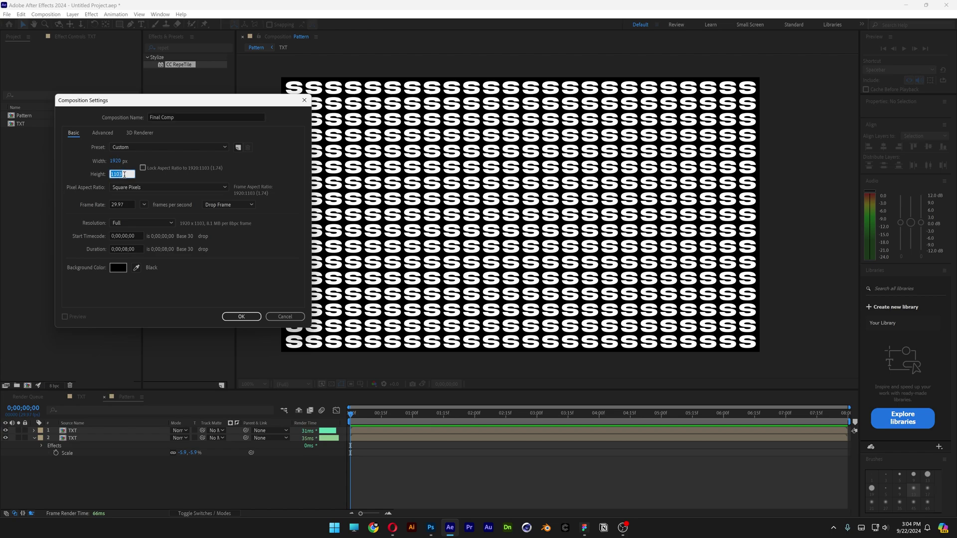
pyautogui.click(153, 181)
pyautogui.click(244, 317)
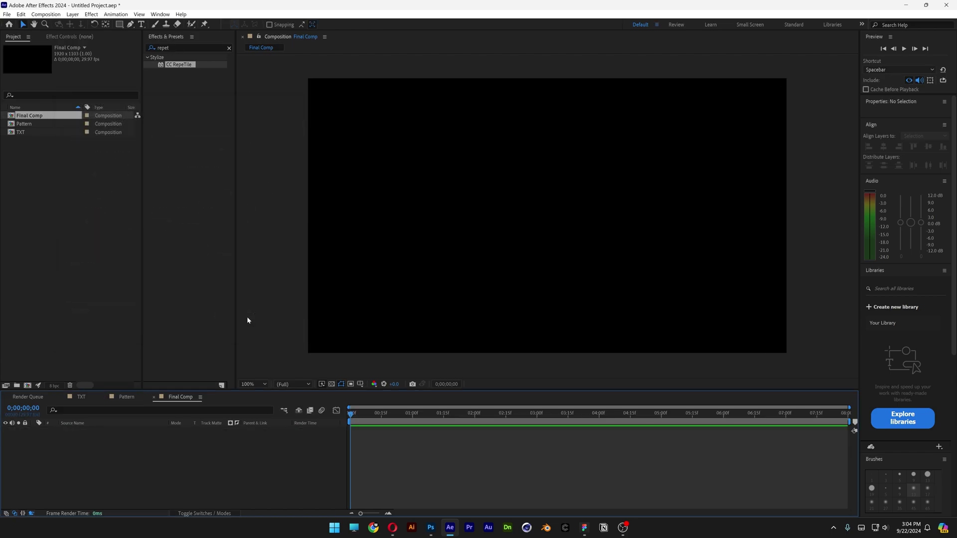
# - Place the Pattern comp in Final Comp and add a black solid named Fractla above it
pyautogui.moveTo(26, 125); pyautogui.dragTo(161, 485)
pyautogui.rightClick(161, 484)
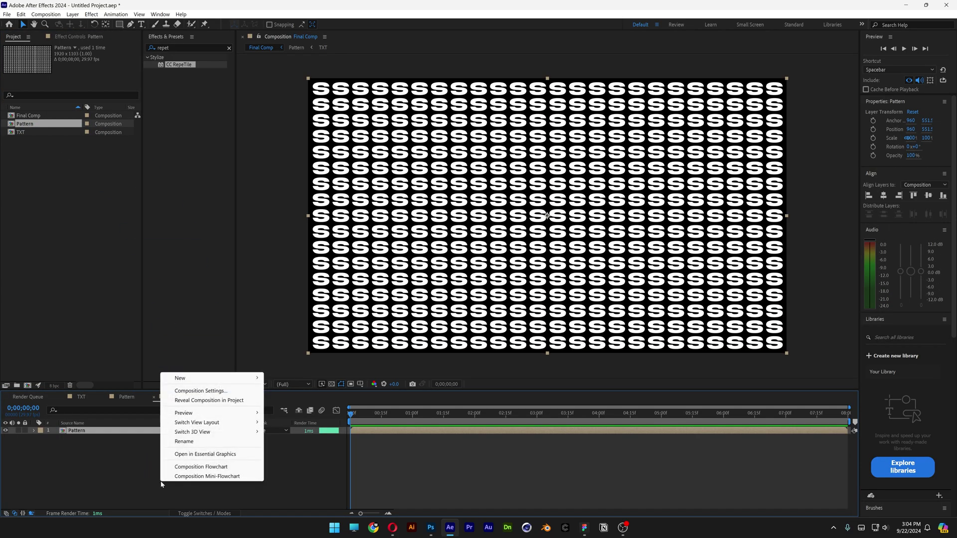
pyautogui.moveTo(215, 378)
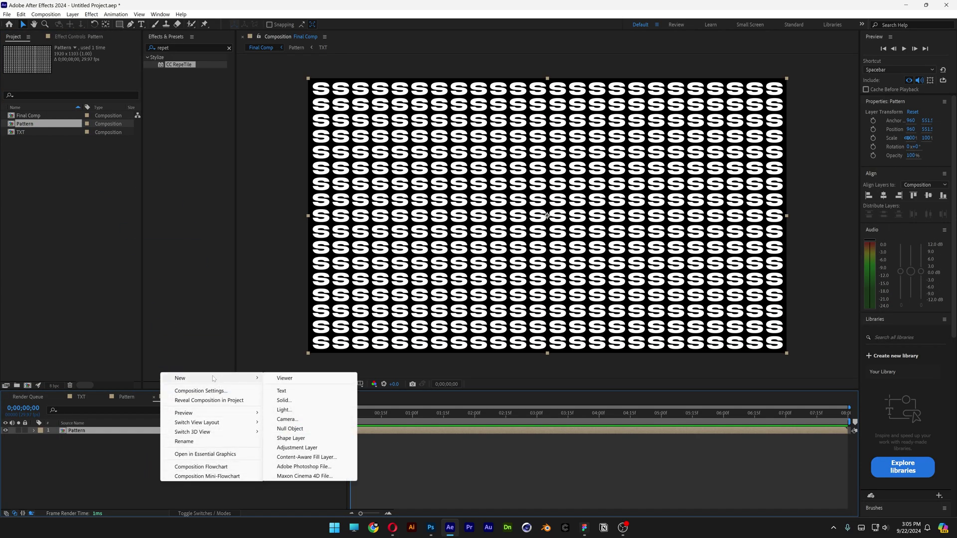
pyautogui.click(289, 403)
pyautogui.write('Fractla')
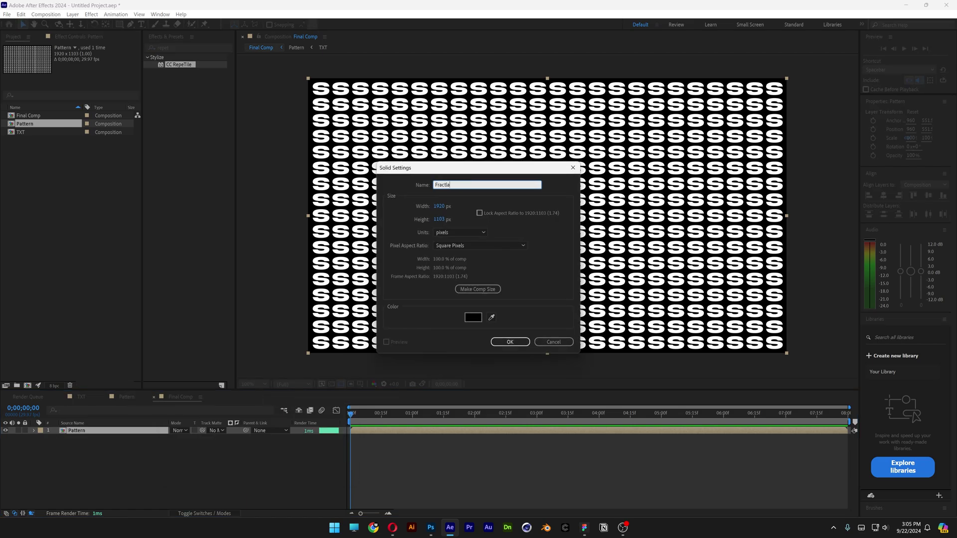
pyautogui.click(510, 342)
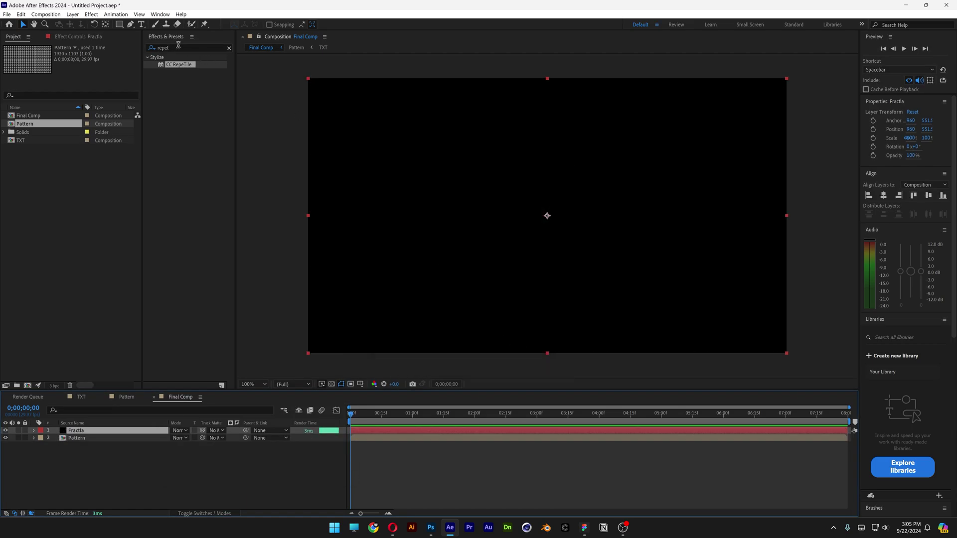
# - Apply Fractal Noise to Fractla with Spline noise type and brightness -30
pyautogui.click(178, 46)
pyautogui.write('fractal')
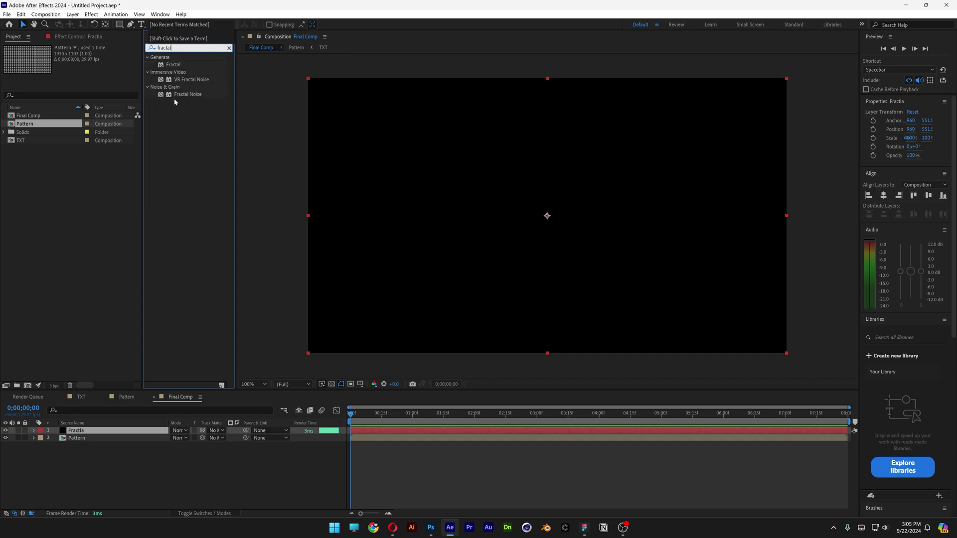
pyautogui.moveTo(188, 94); pyautogui.dragTo(79, 433)
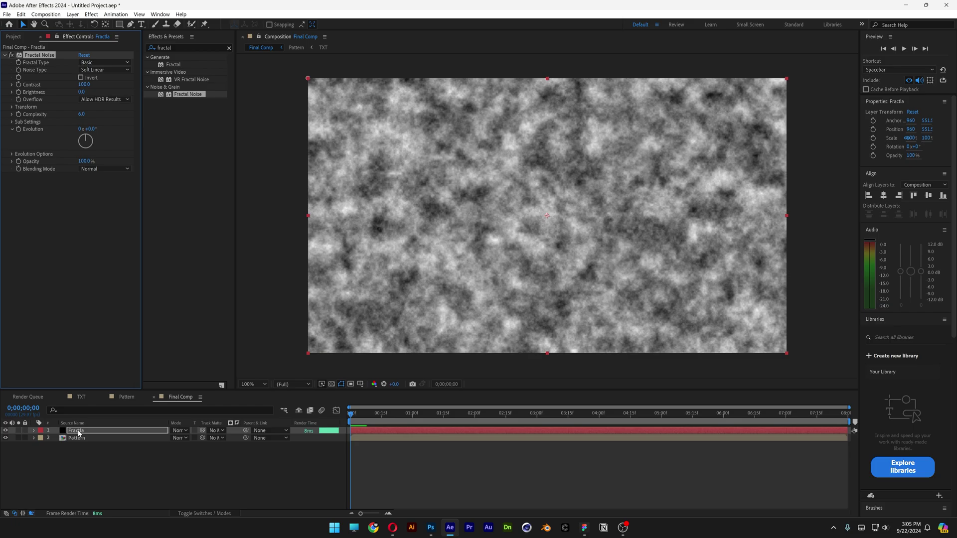
pyautogui.click(107, 74)
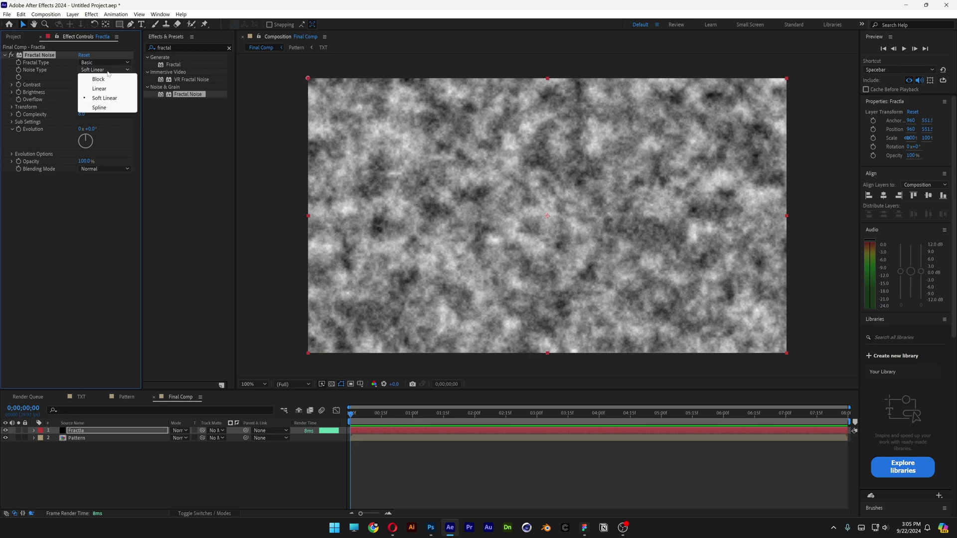
pyautogui.click(106, 111)
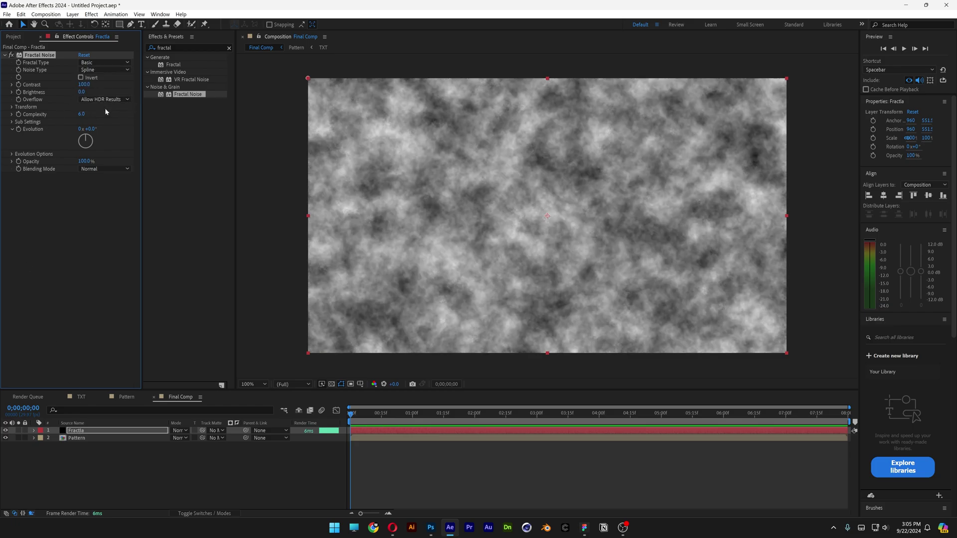
pyautogui.click(82, 92)
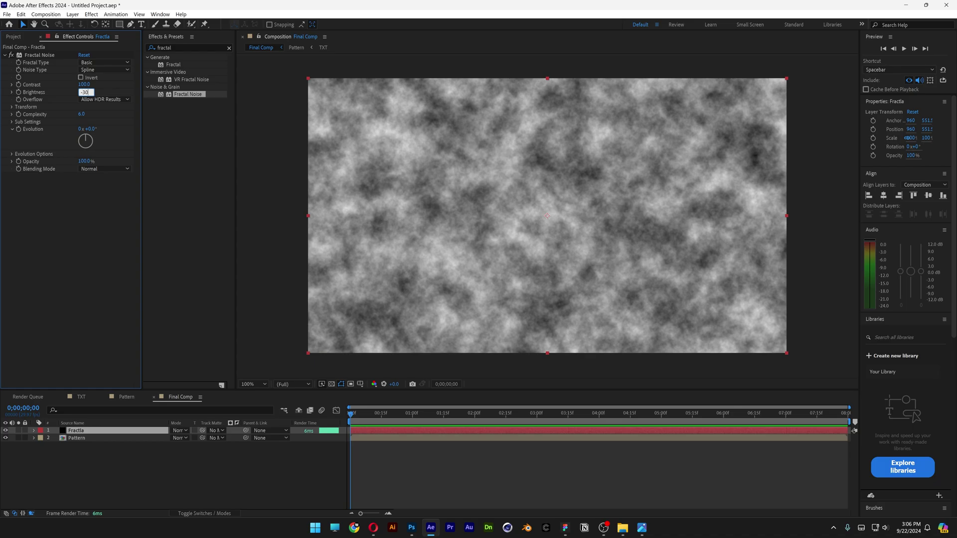
pyautogui.press('Return')
# - Set the noise Scale to 316 and Complexity to 1
pyautogui.click(12, 108)
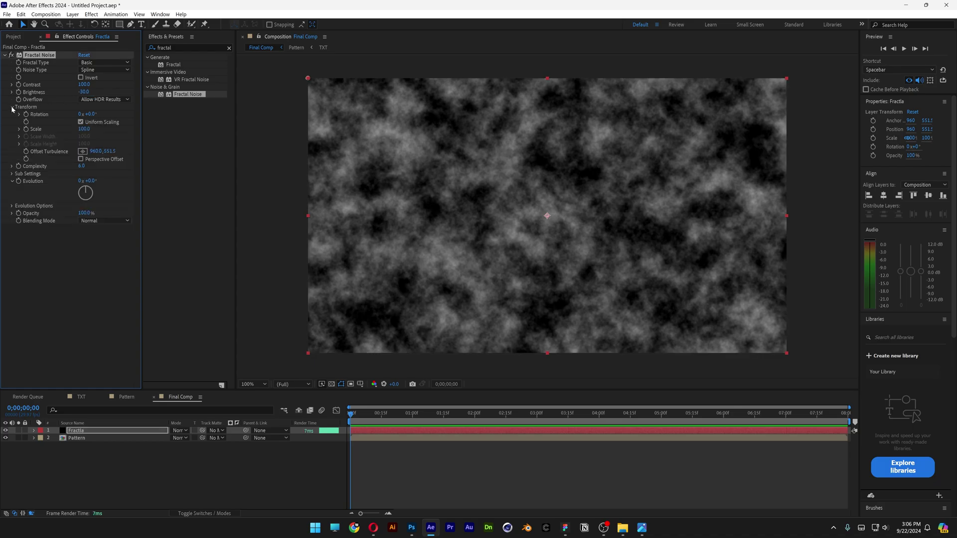
pyautogui.moveTo(80, 129); pyautogui.dragTo(180, 132)
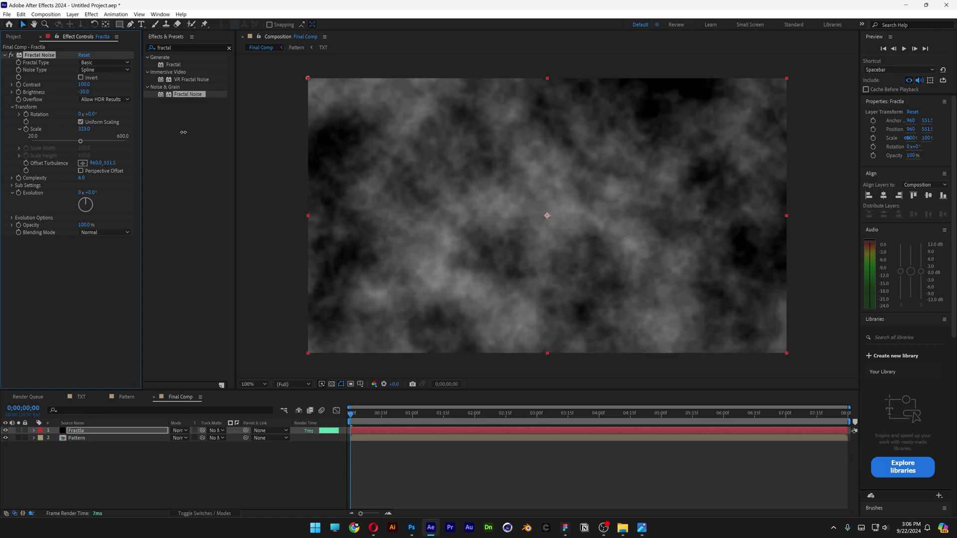
pyautogui.click(82, 178)
pyautogui.write('1')
pyautogui.press('Return')
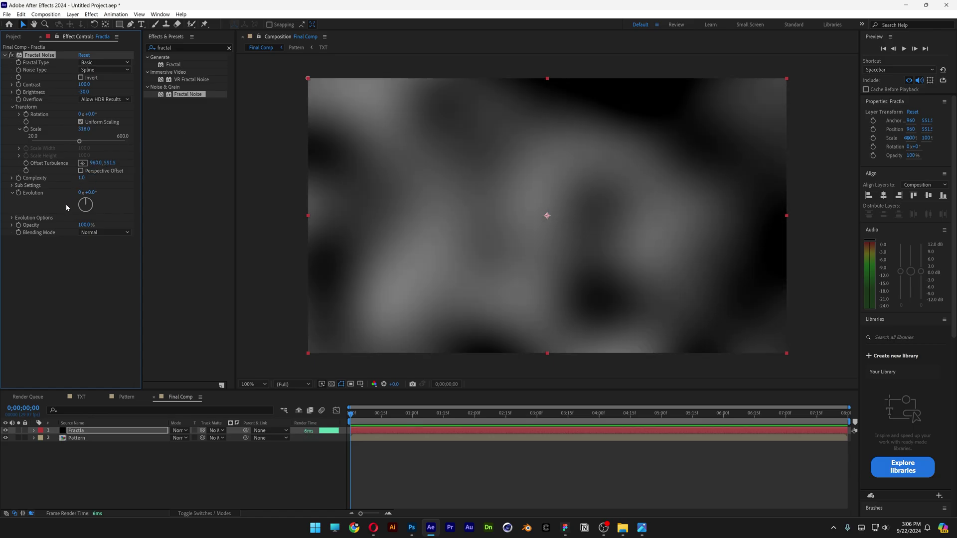
# - Animate Evolution with a time*160 expression and preview the moving noise
pyautogui.keyDown('alt'); pyautogui.click(19, 193); pyautogui.keyUp('alt')
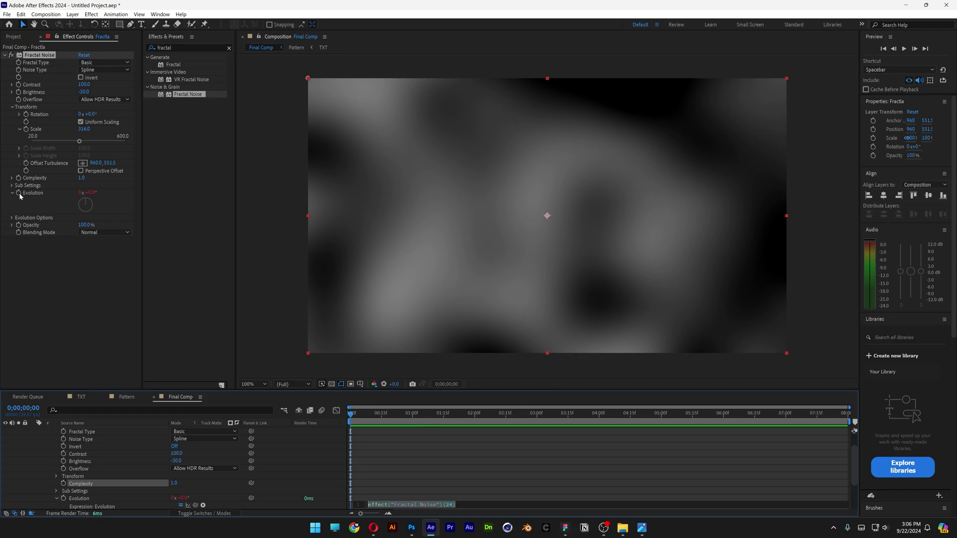
pyautogui.write('time')
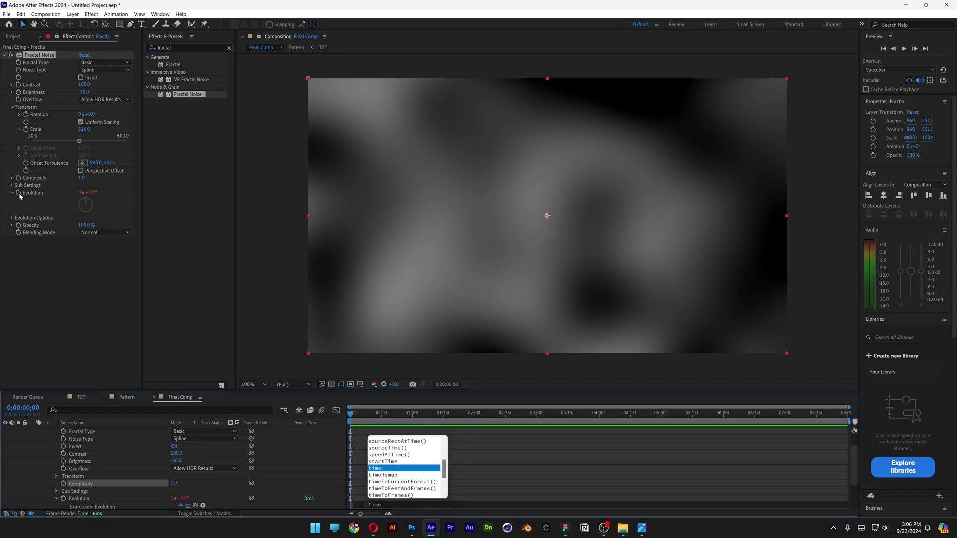
pyautogui.write('*160')
pyautogui.click(475, 465)
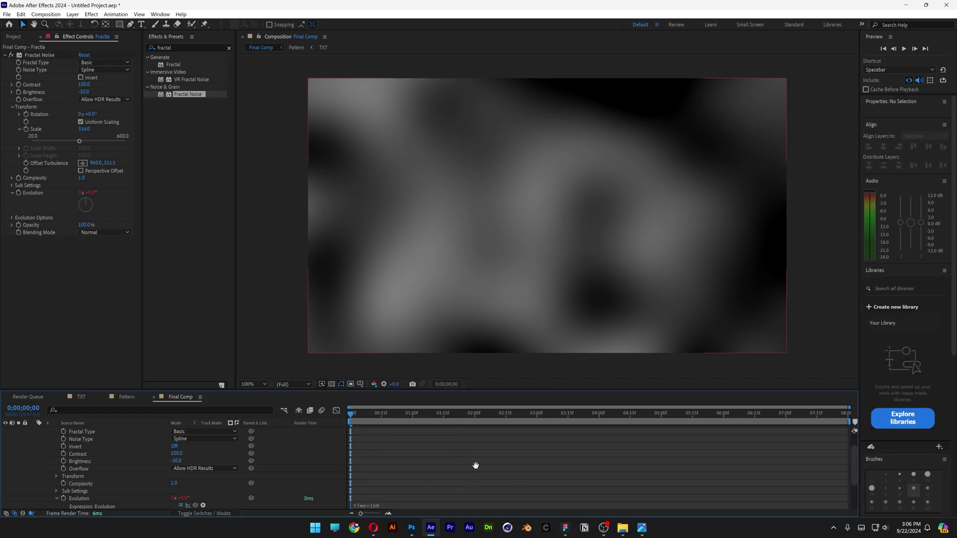
pyautogui.press('space')
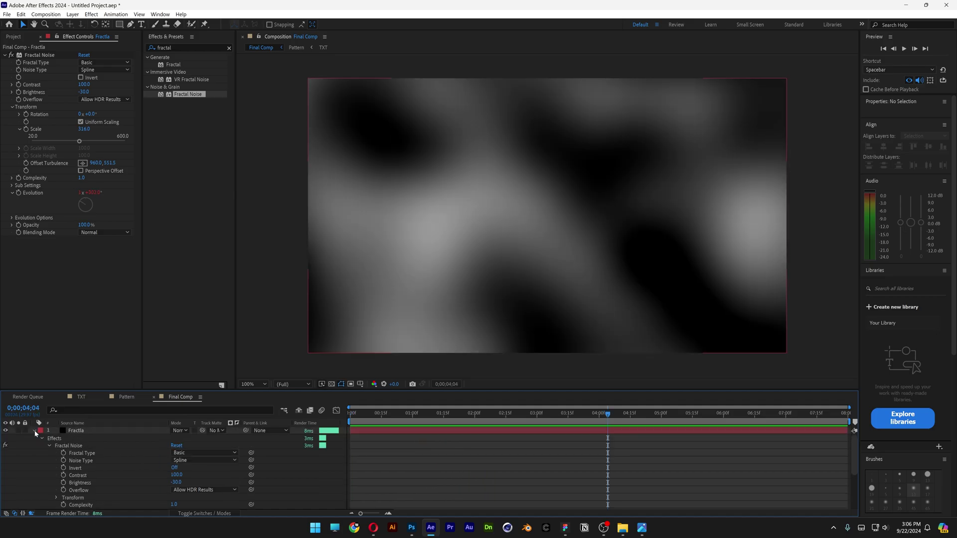
# - Pre-compose Fractla, moving all attributes into a new composition named Fractla
pyautogui.click(34, 431)
pyautogui.rightClick(77, 432)
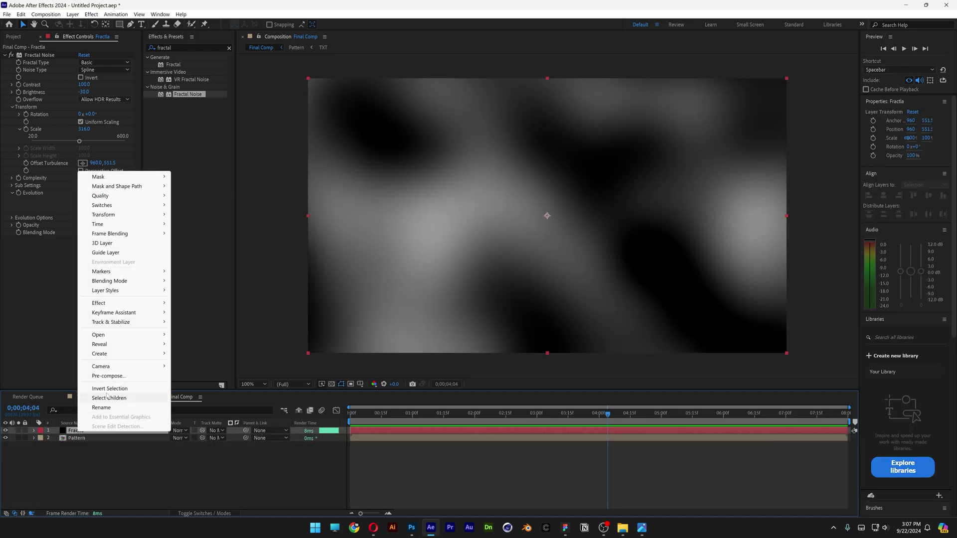
pyautogui.click(108, 377)
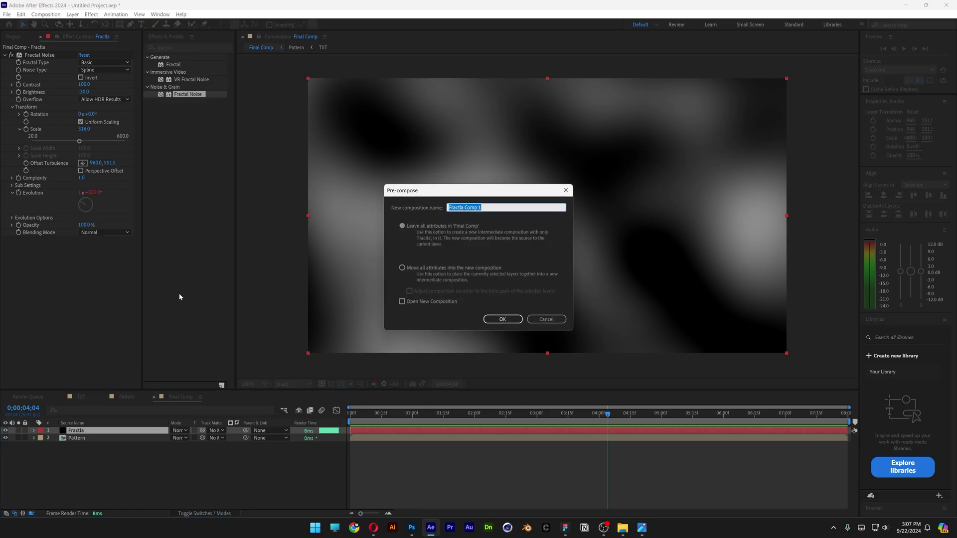
pyautogui.click(402, 268)
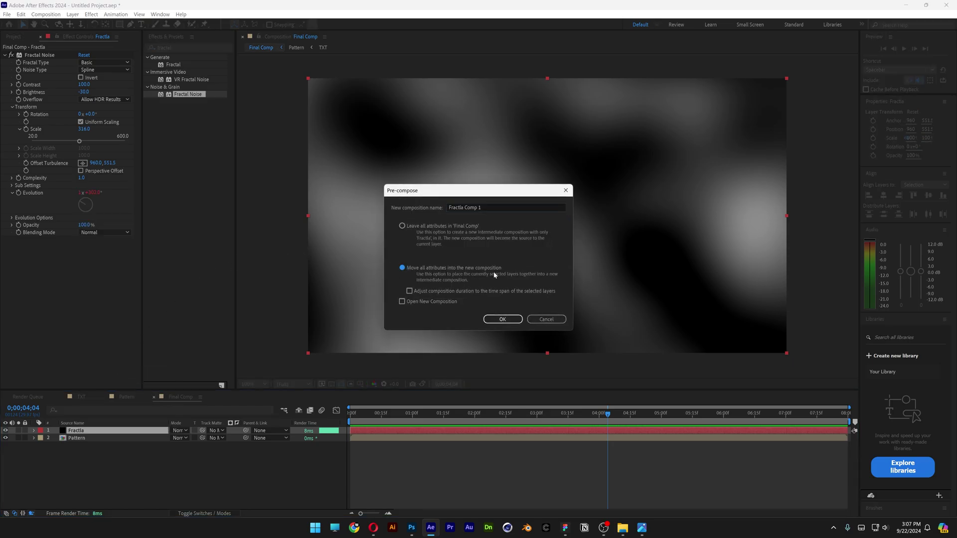
pyautogui.click(482, 207)
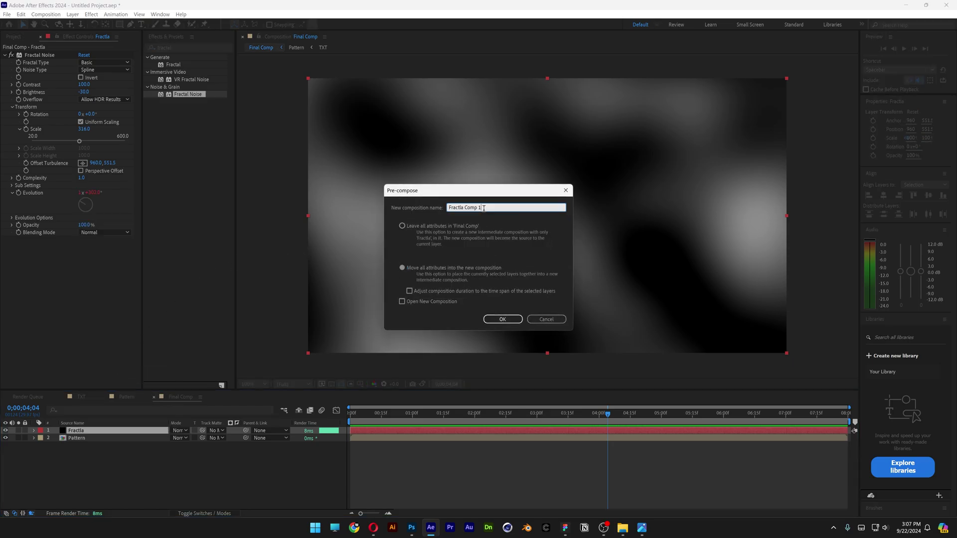
pyautogui.moveTo(482, 207); pyautogui.dragTo(464, 207)
pyautogui.press('BackSpace')
pyautogui.click(502, 319)
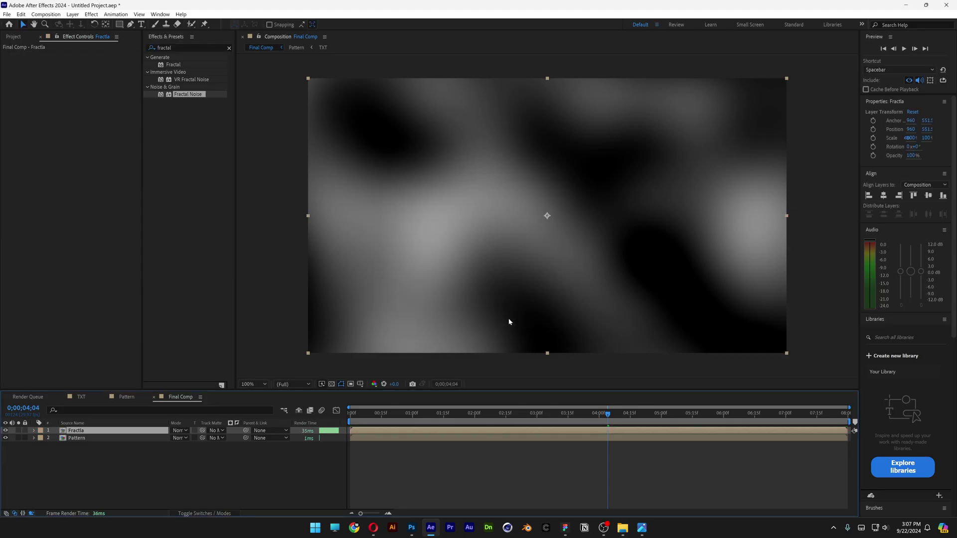
# - Hide the Fractal noise layer and add a new adjustment layer to Final Comp
pyautogui.click(6, 431)
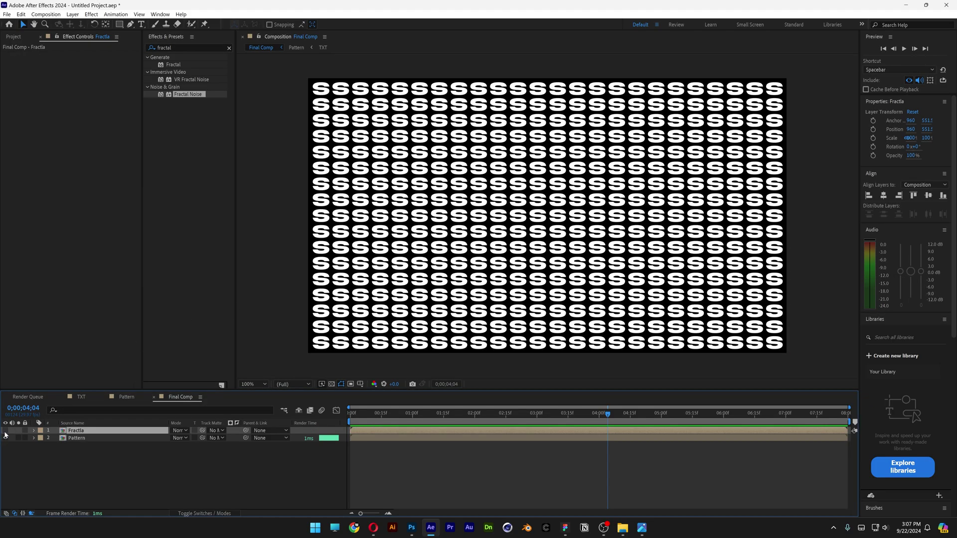
pyautogui.rightClick(126, 480)
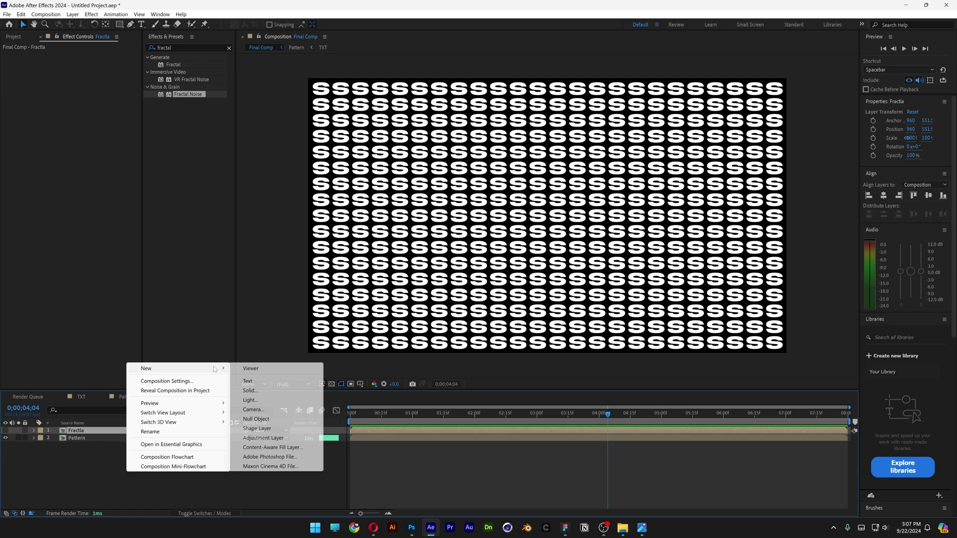
pyautogui.moveTo(215, 370)
pyautogui.click(263, 438)
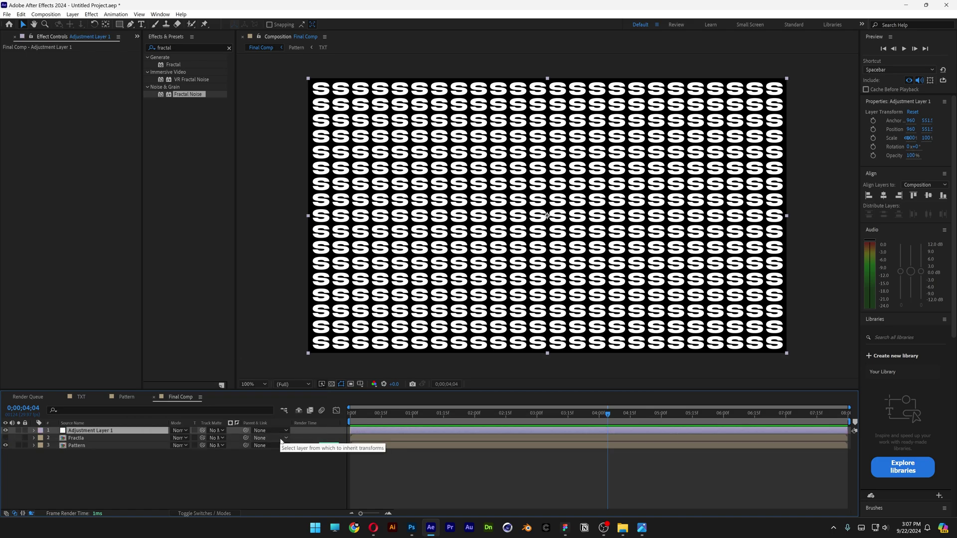
# - Rename the new adjustment layer to 'Halftone'
pyautogui.rightClick(102, 431)
pyautogui.click(129, 405)
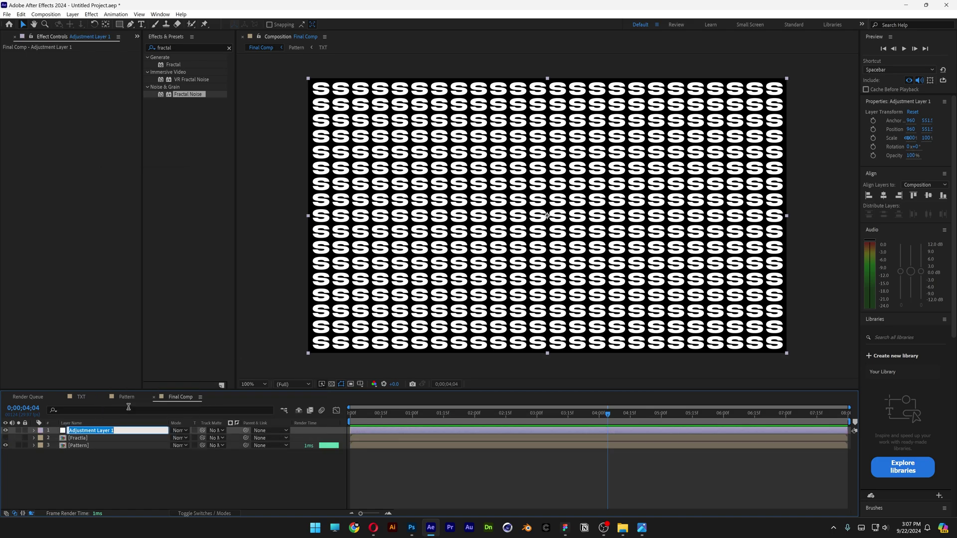
pyautogui.write('H')
pyautogui.write('alftone')
pyautogui.press('Return')
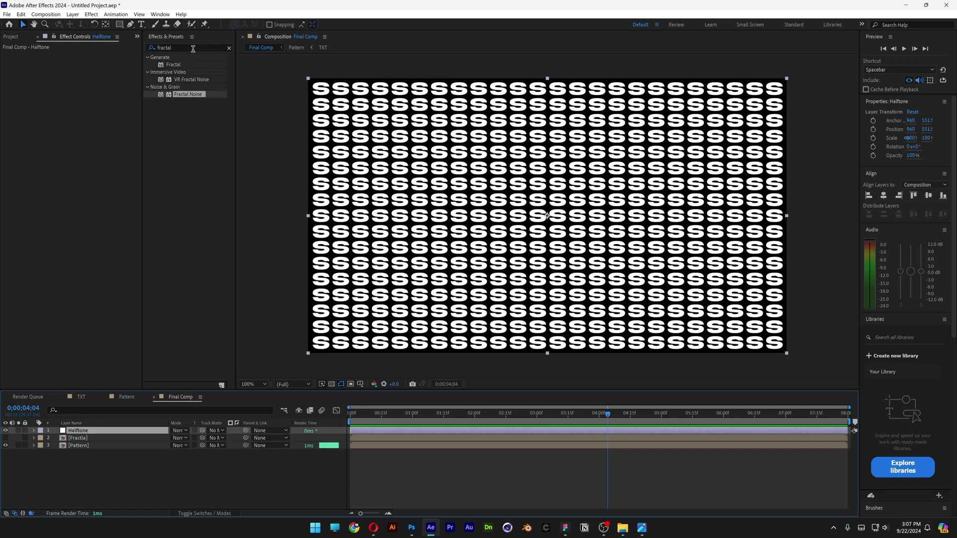
# - Find Card Dance in Effects & Presets and apply it to the Halftone layer
pyautogui.moveTo(193, 49); pyautogui.dragTo(138, 48)
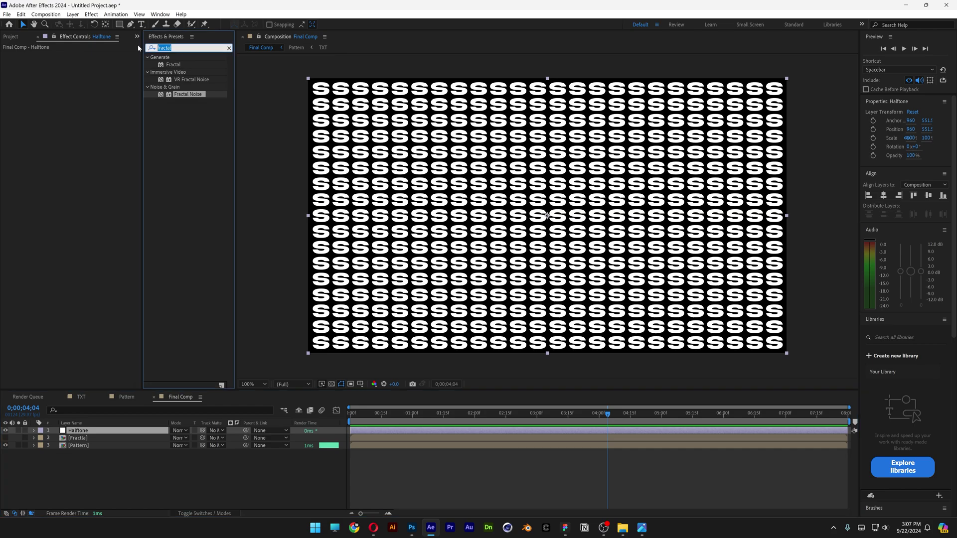
pyautogui.write('card da')
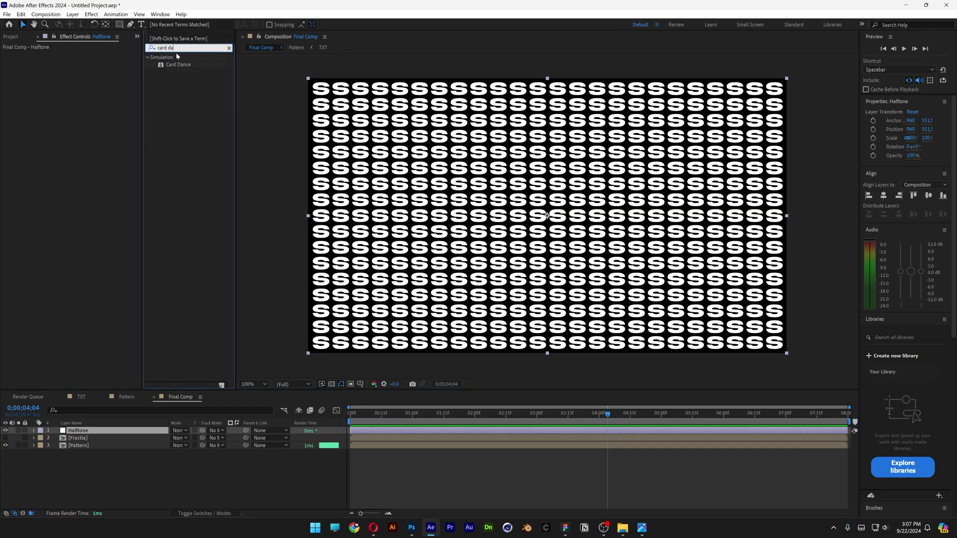
pyautogui.moveTo(178, 64); pyautogui.dragTo(91, 432)
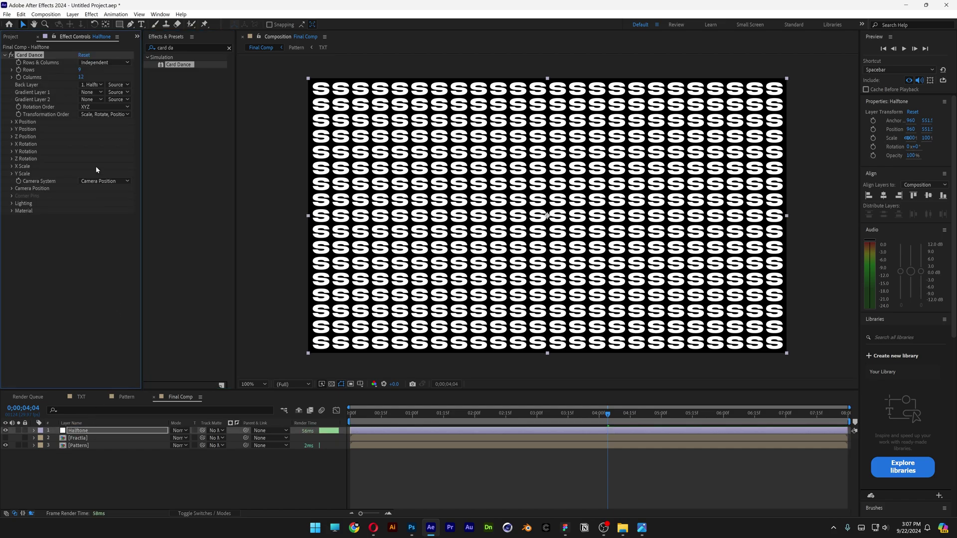
# - Set Card Dance Gradient Layer 1 to Fractal, X and Y Scale sources to Intensity 1, and Rows to 26
pyautogui.click(94, 94)
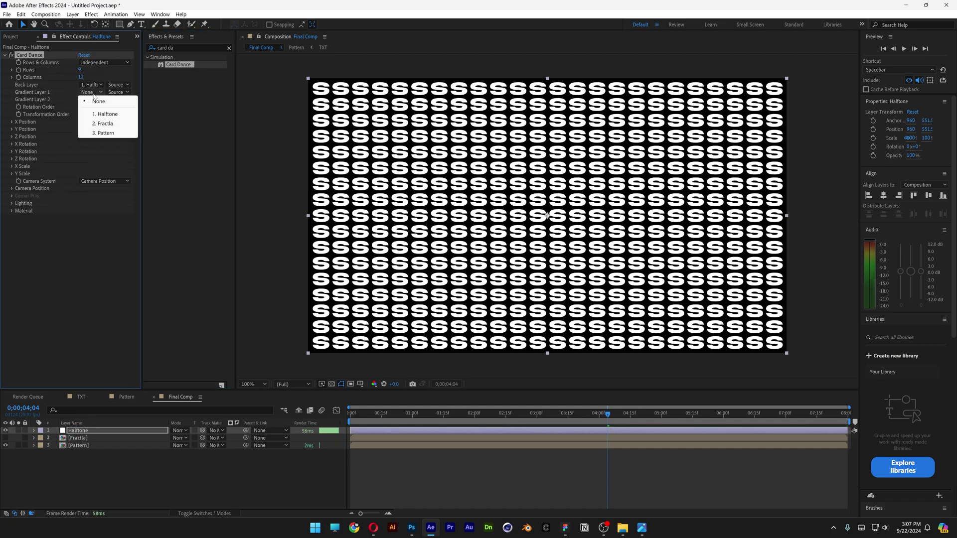
pyautogui.click(114, 124)
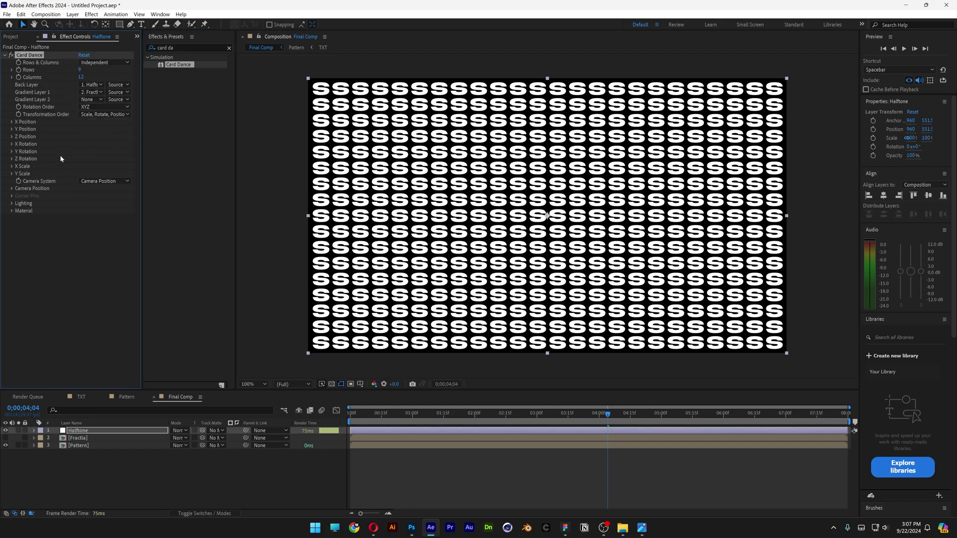
pyautogui.click(11, 174)
pyautogui.click(11, 167)
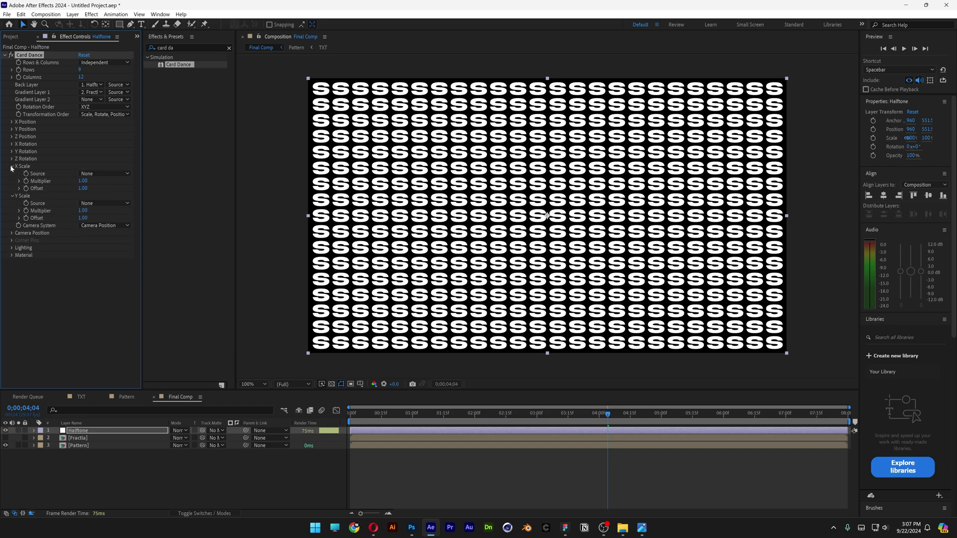
pyautogui.click(105, 173)
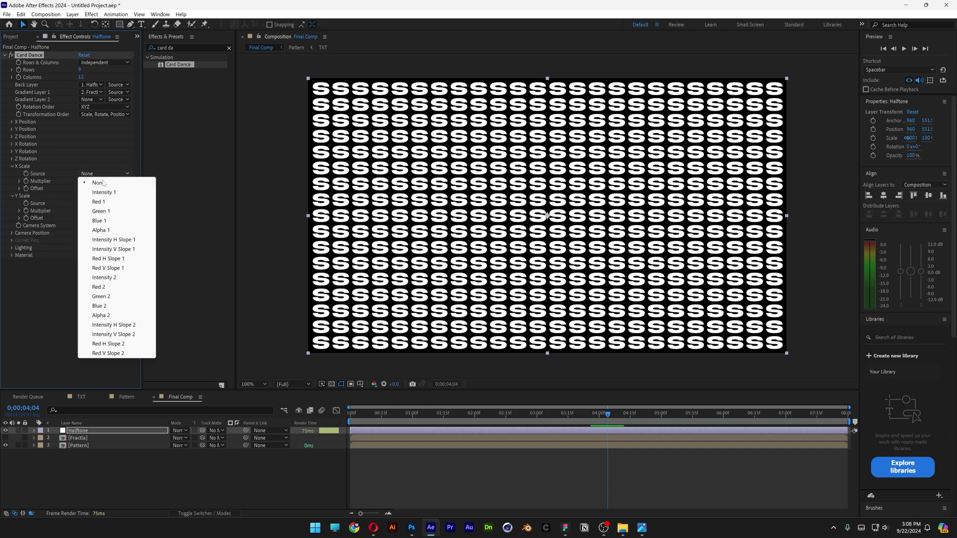
pyautogui.click(113, 193)
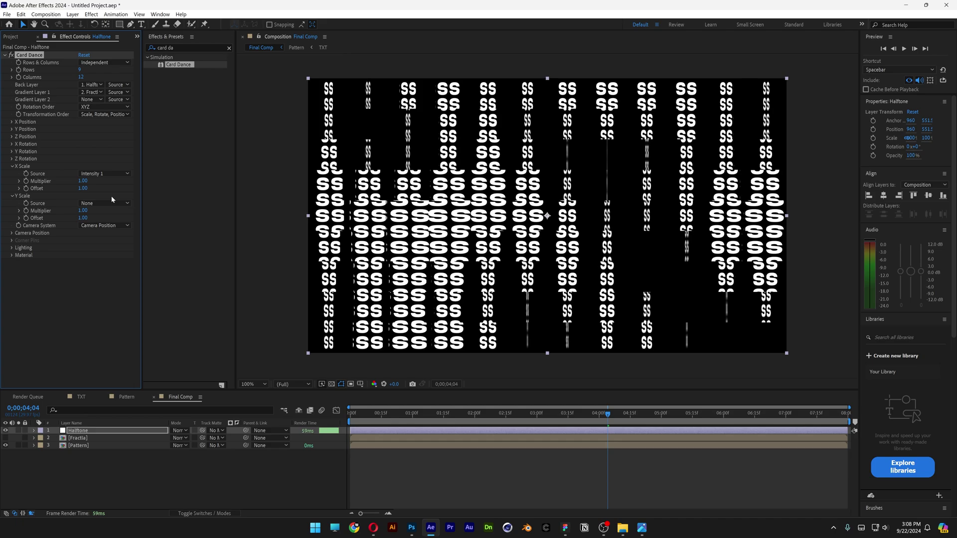
pyautogui.click(112, 202)
pyautogui.click(108, 222)
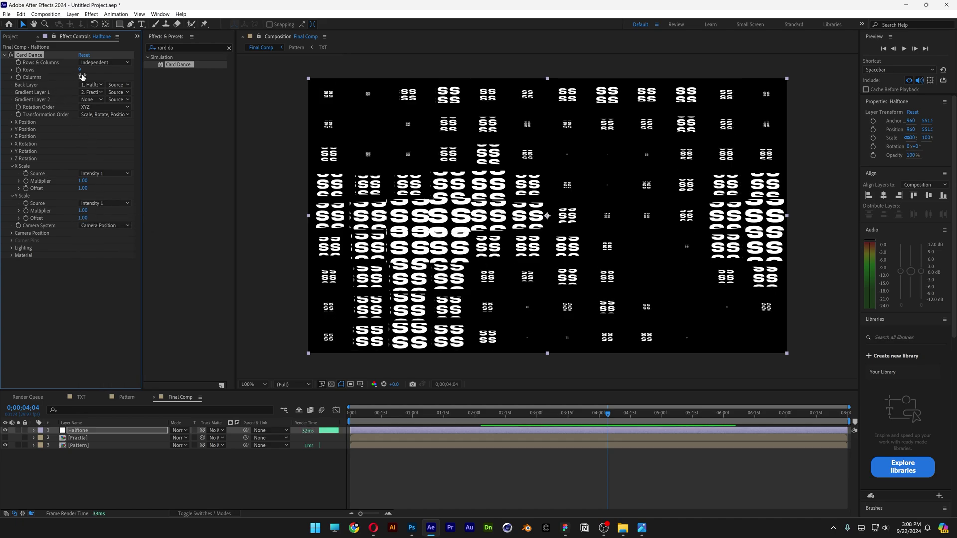
pyautogui.moveTo(81, 73); pyautogui.dragTo(93, 78)
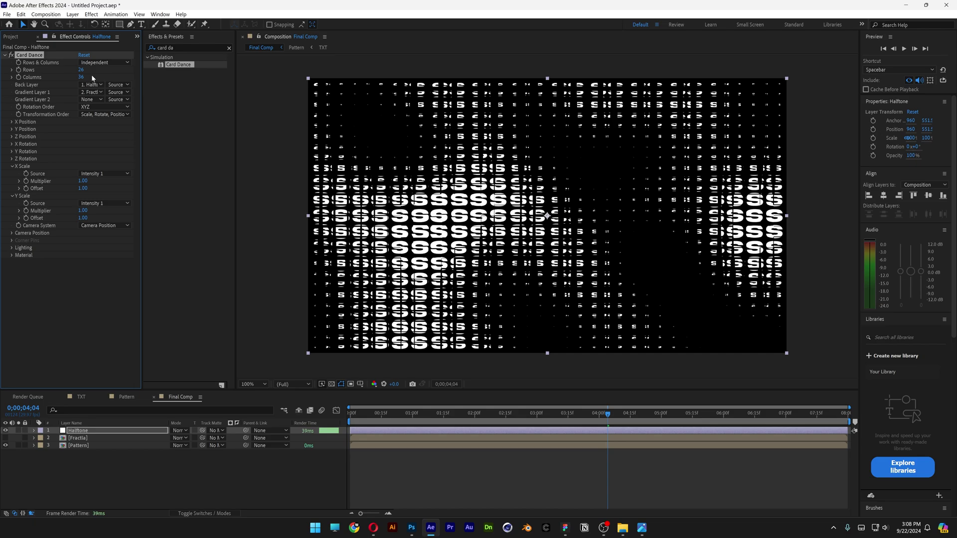
# - Hide the Halftone layer and draw a pink rectangle at the composition's top left
pyautogui.click(6, 430)
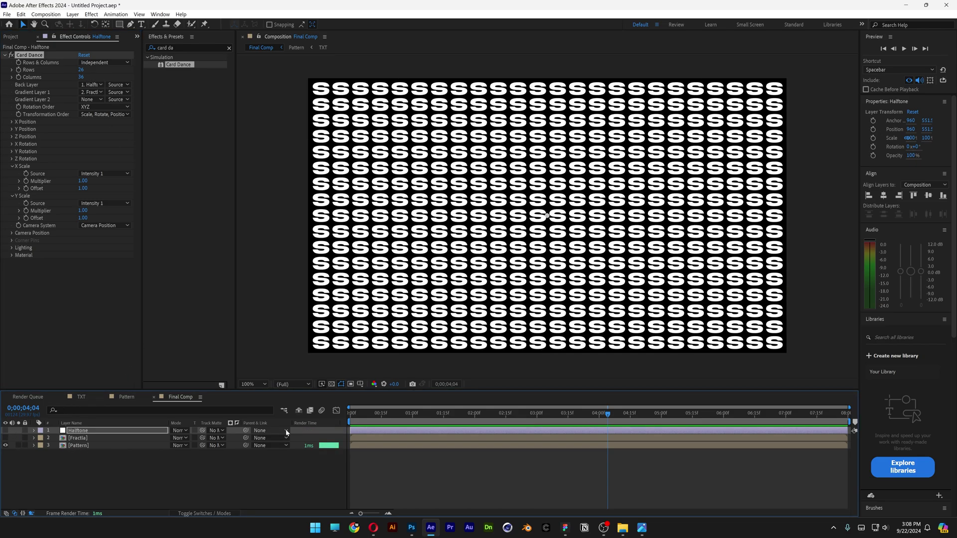
pyautogui.click(292, 109)
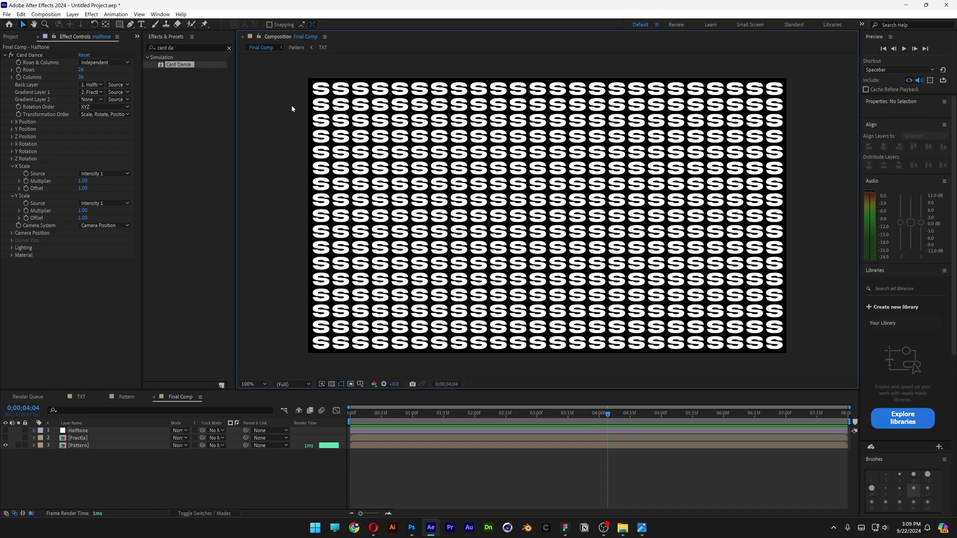
pyautogui.press('q')
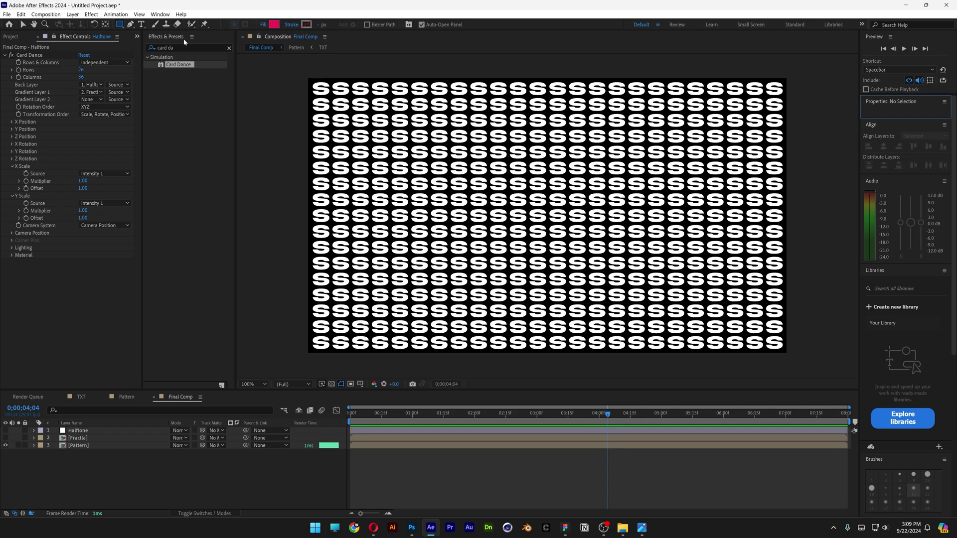
pyautogui.moveTo(317, 87)
pyautogui.mouseDown()
pyautogui.moveTo(504, 93)
pyautogui.moveTo(497, 234)
pyautogui.mouseUp()
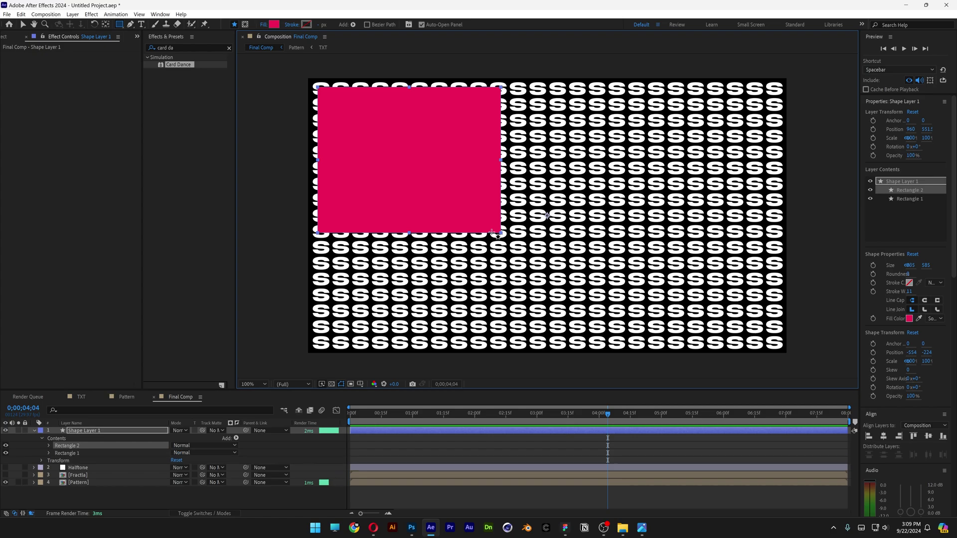
# - Duplicate the rectangle, place the copy beside the original, and hide the shape layer
pyautogui.press('v')
pyautogui.hotkey('ctrl', 'd')
pyautogui.moveTo(341, 129); pyautogui.dragTo(538, 129)
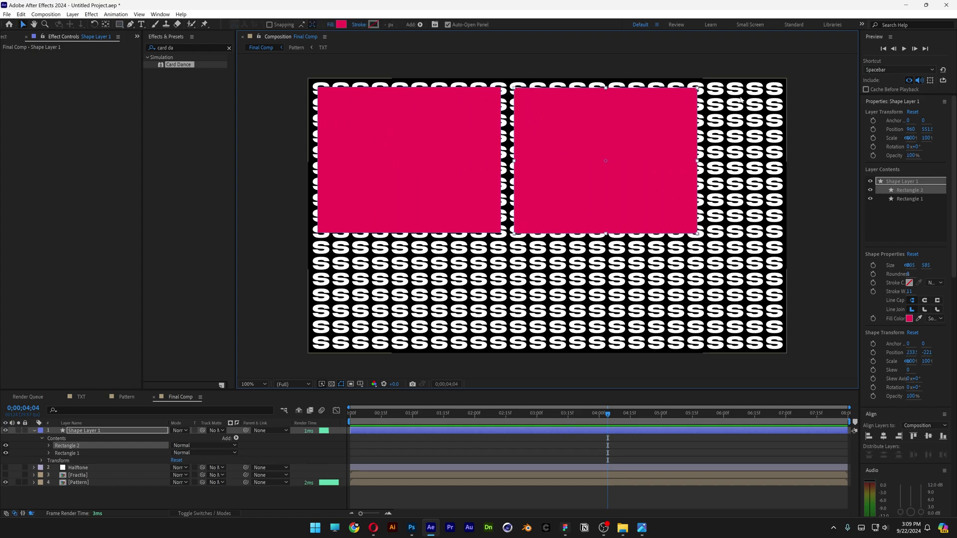
pyautogui.click(5, 430)
# - Show the Halftone layer again and set Card Dance to 24 columns and 17 rows
pyautogui.click(75, 469)
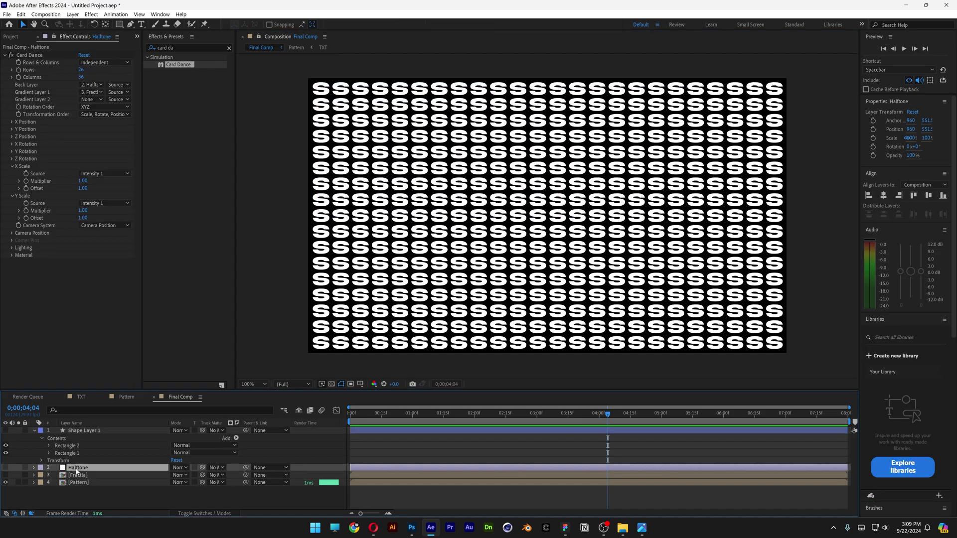
pyautogui.click(5, 468)
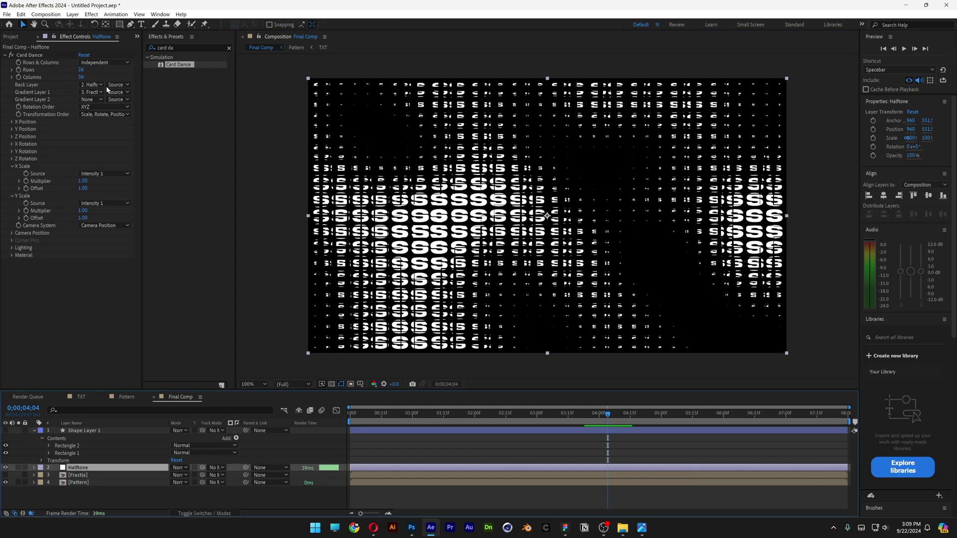
pyautogui.click(81, 77)
pyautogui.write('24')
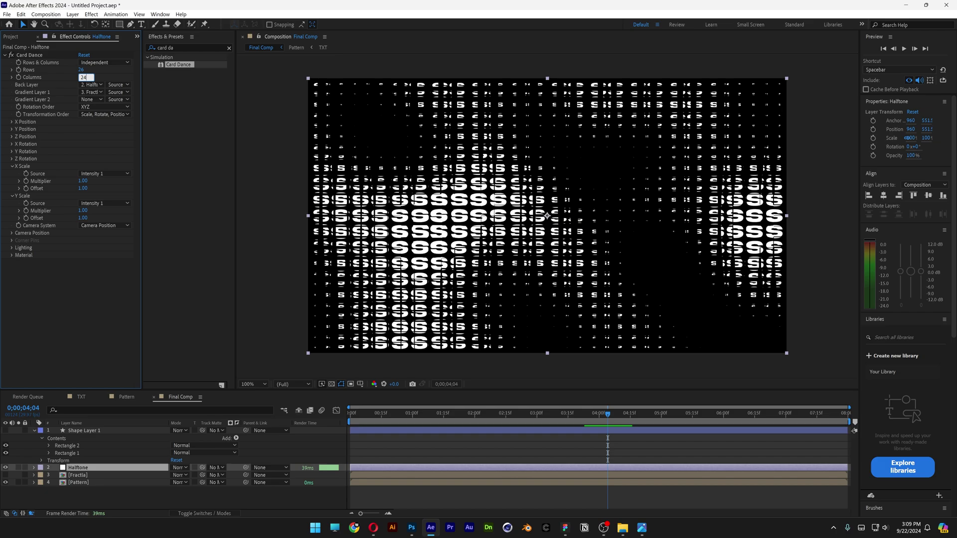
pyautogui.hotkey('shift', 'Tab')
pyautogui.write('1')
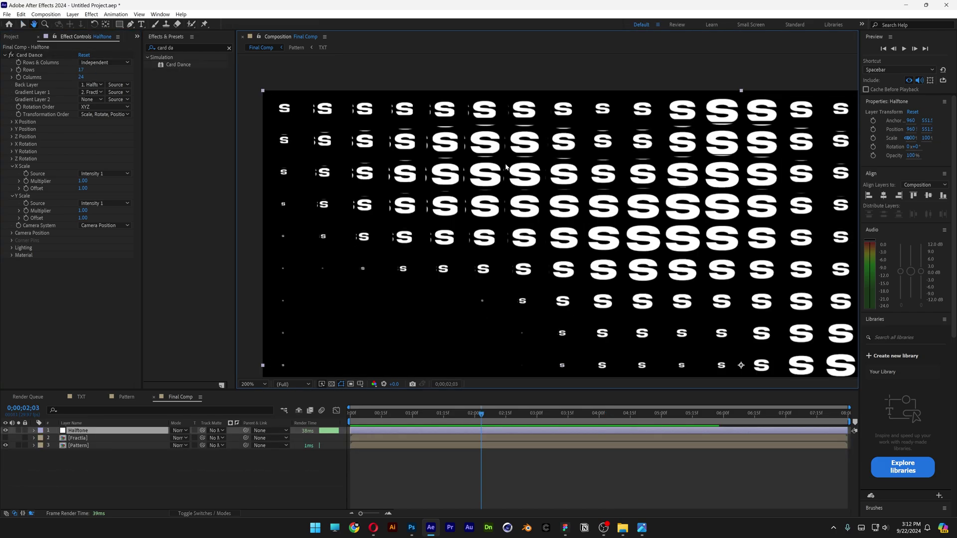
pyautogui.scroll(4, 457, 156)
pyautogui.moveTo(590, 245); pyautogui.dragTo(583, 261)
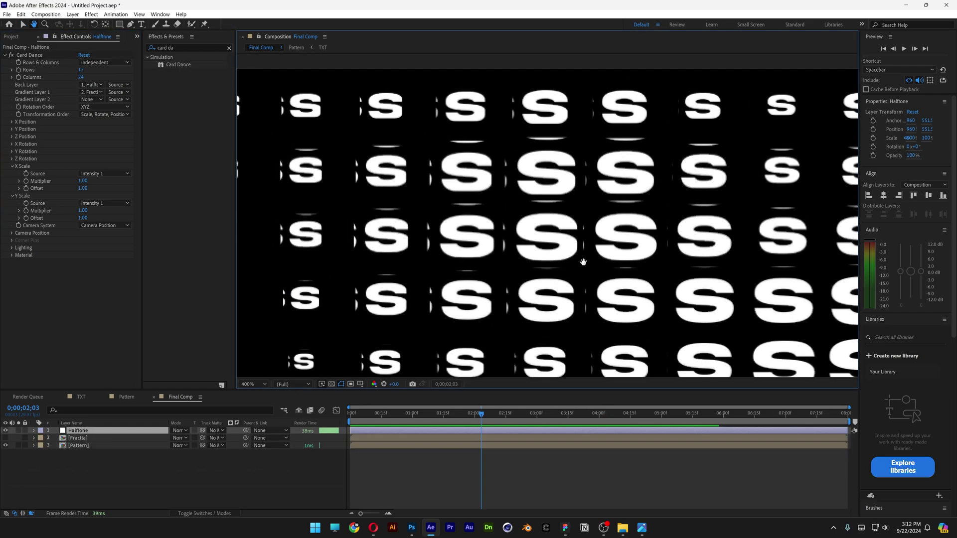
# - Scale the TXT comp's S layer down from 647% to about 566%, checking the tiles in Final Comp
pyautogui.press('v')
pyautogui.click(80, 397)
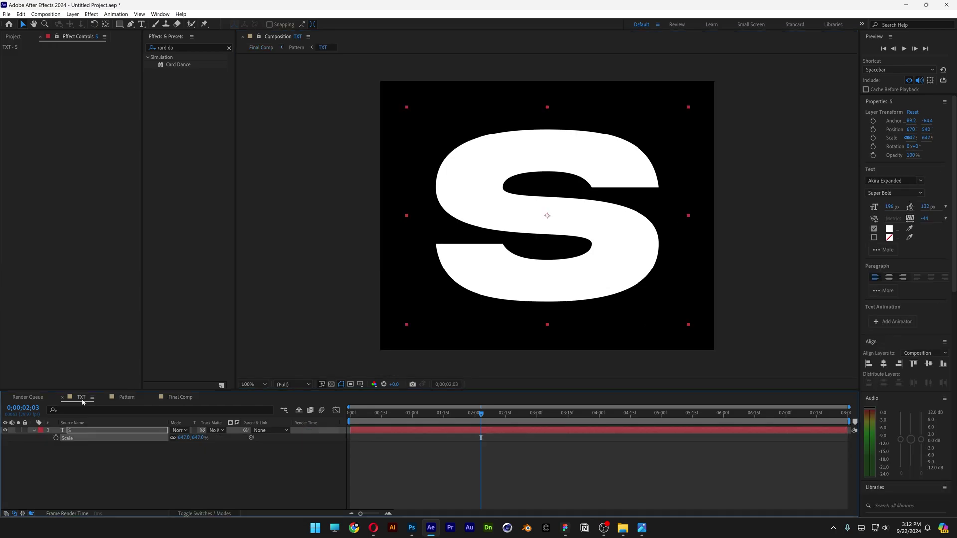
pyautogui.press('s')
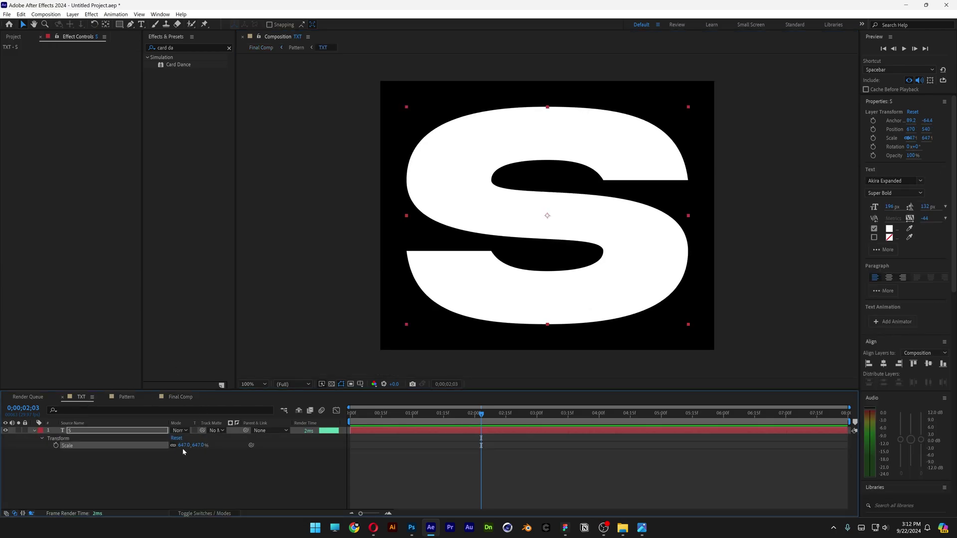
pyautogui.moveTo(185, 444); pyautogui.dragTo(153, 447)
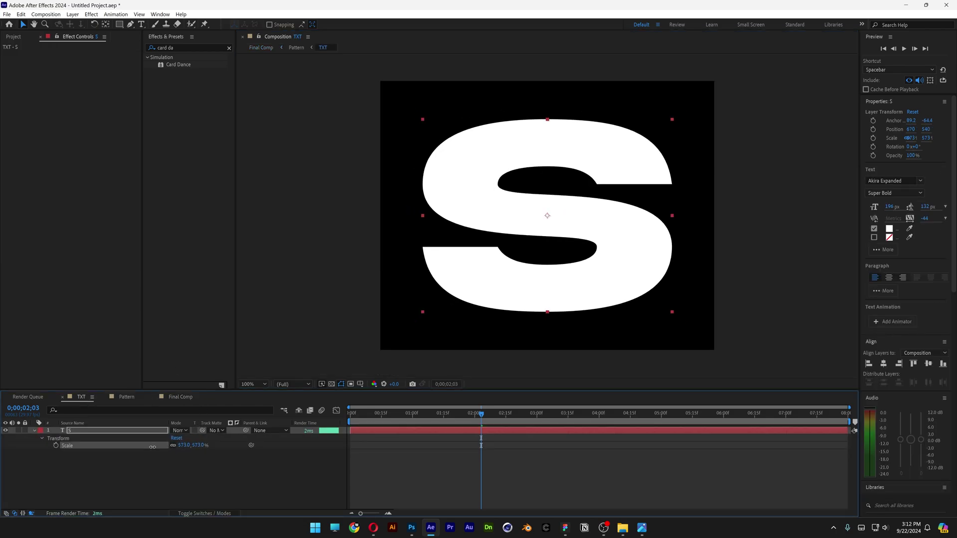
pyautogui.click(179, 398)
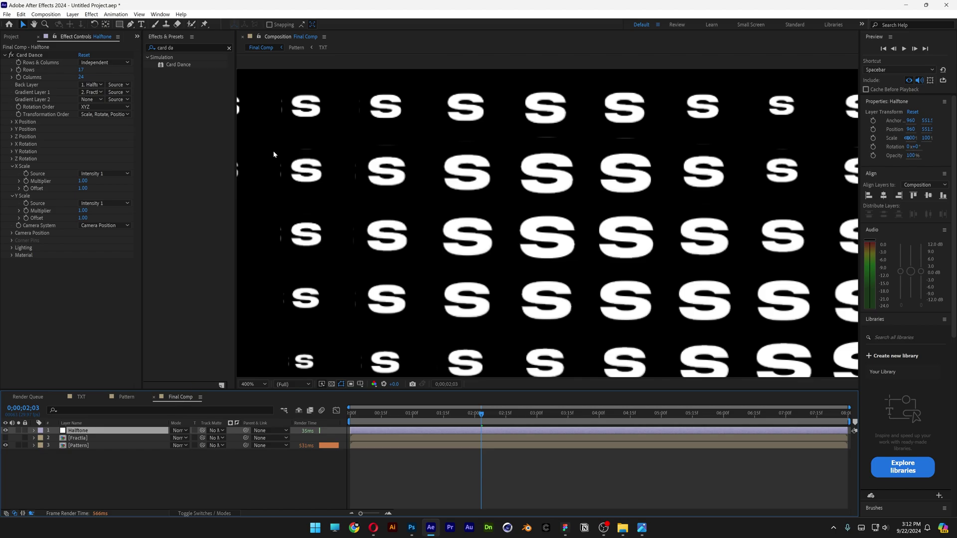
pyautogui.scroll(3, 279, 153)
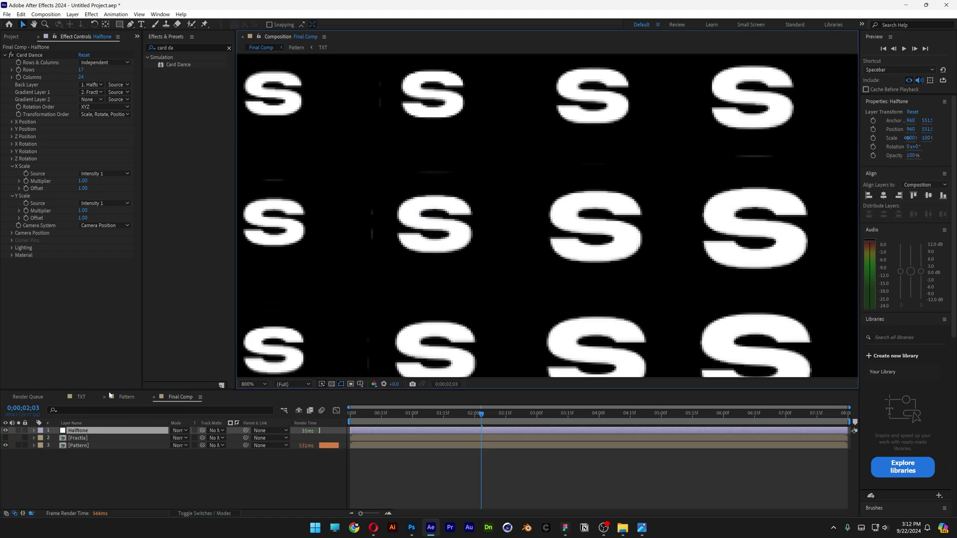
pyautogui.click(81, 397)
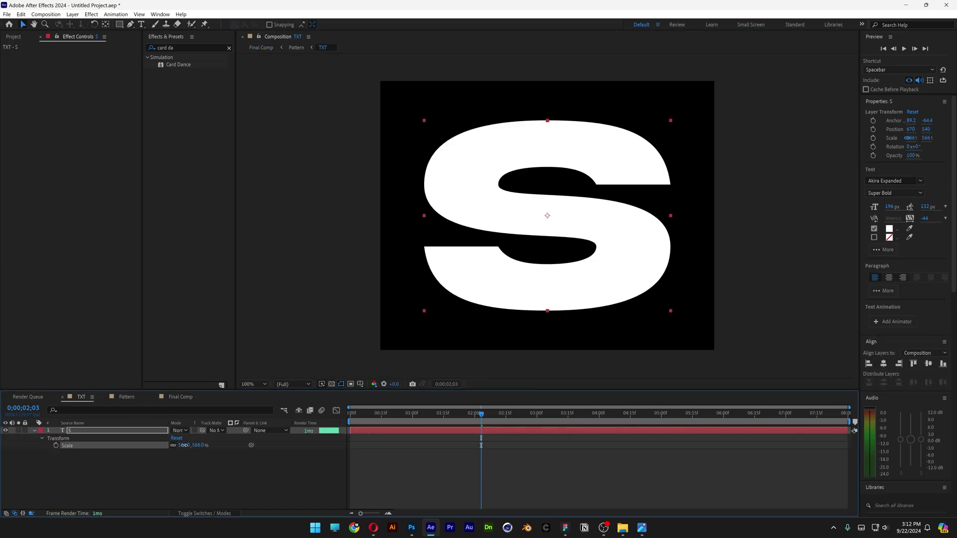
# - Switch back to Final Comp to view the halftone grid of S tiles
pyautogui.click(176, 397)
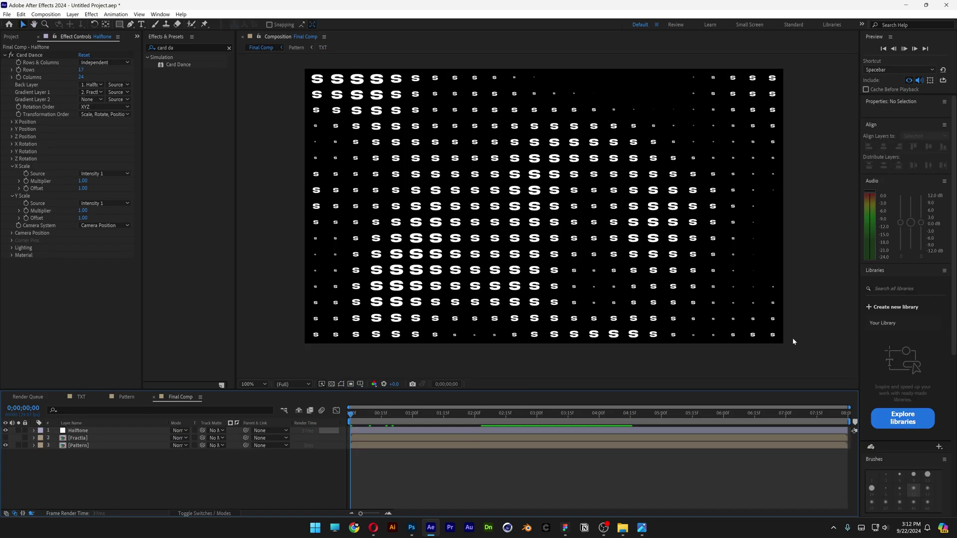